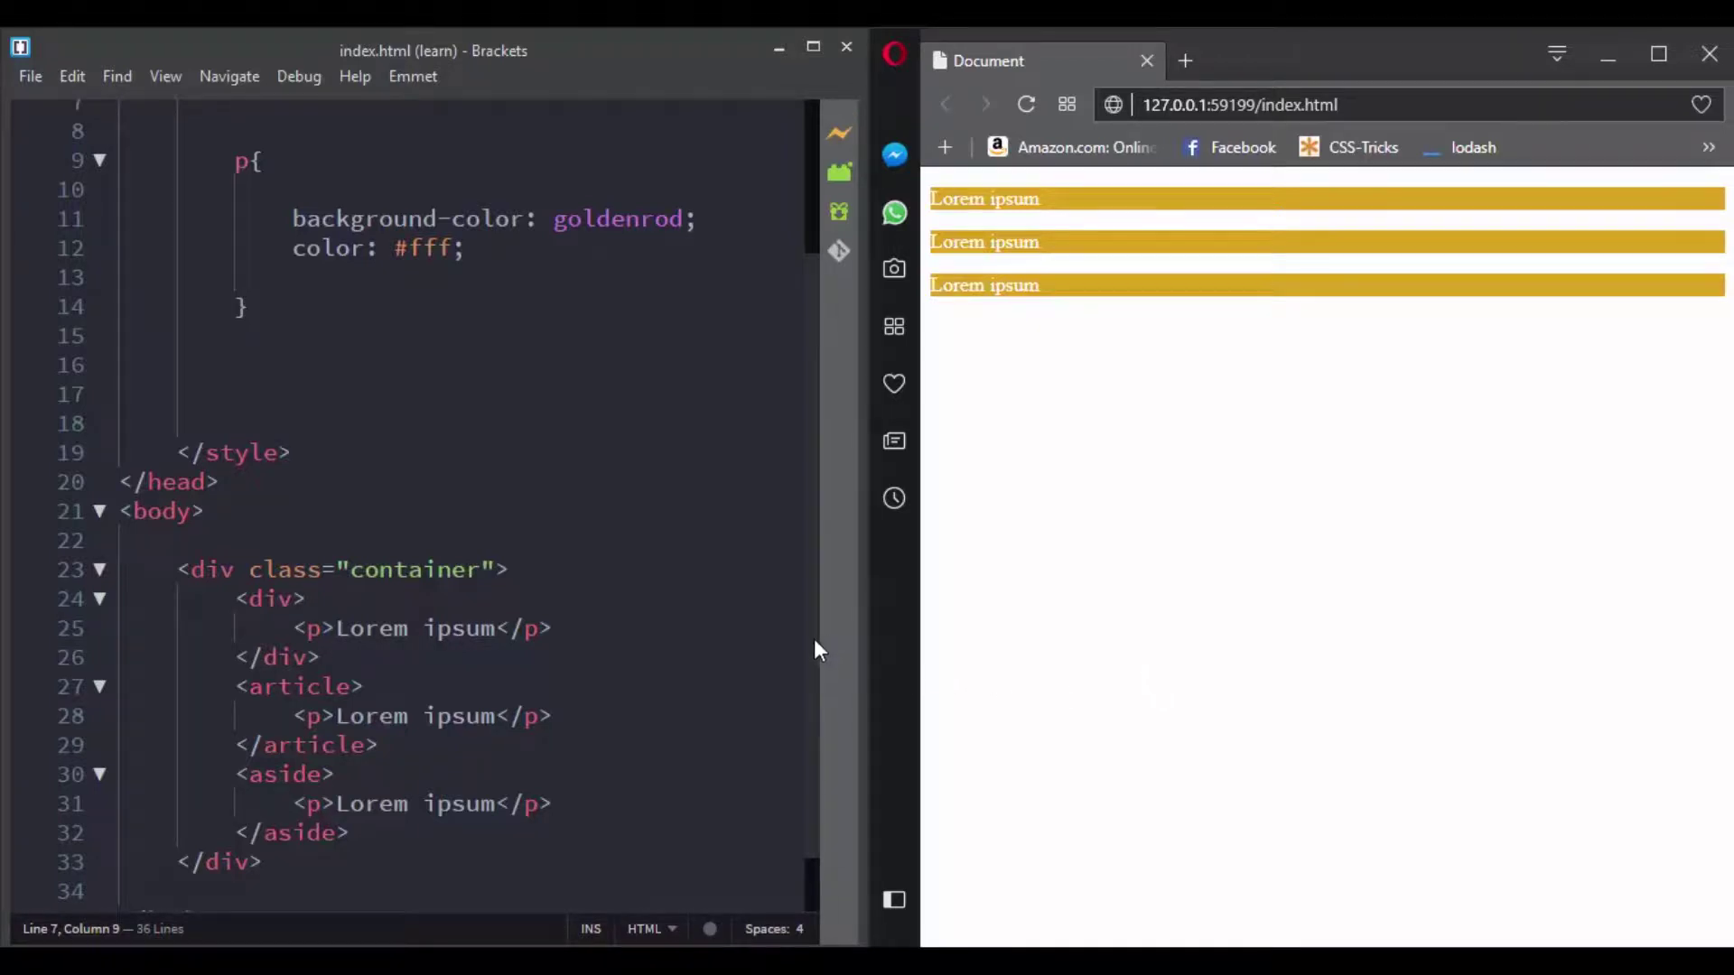
drag(816, 638, 807, 575)
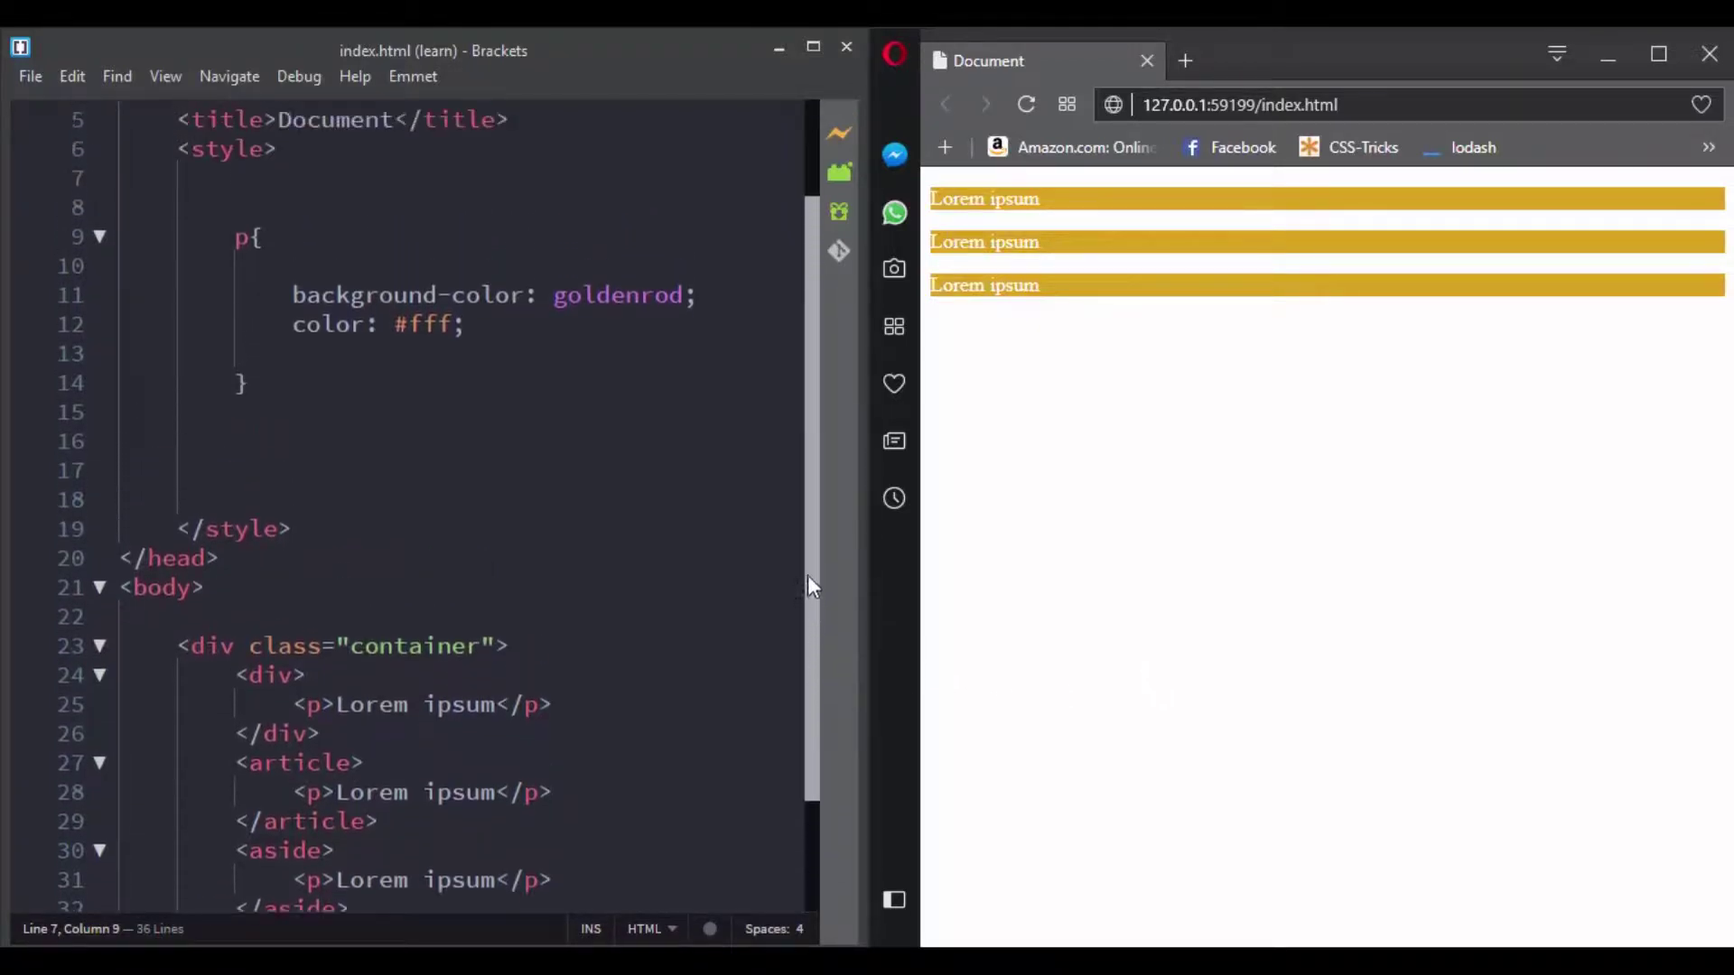
text(* )
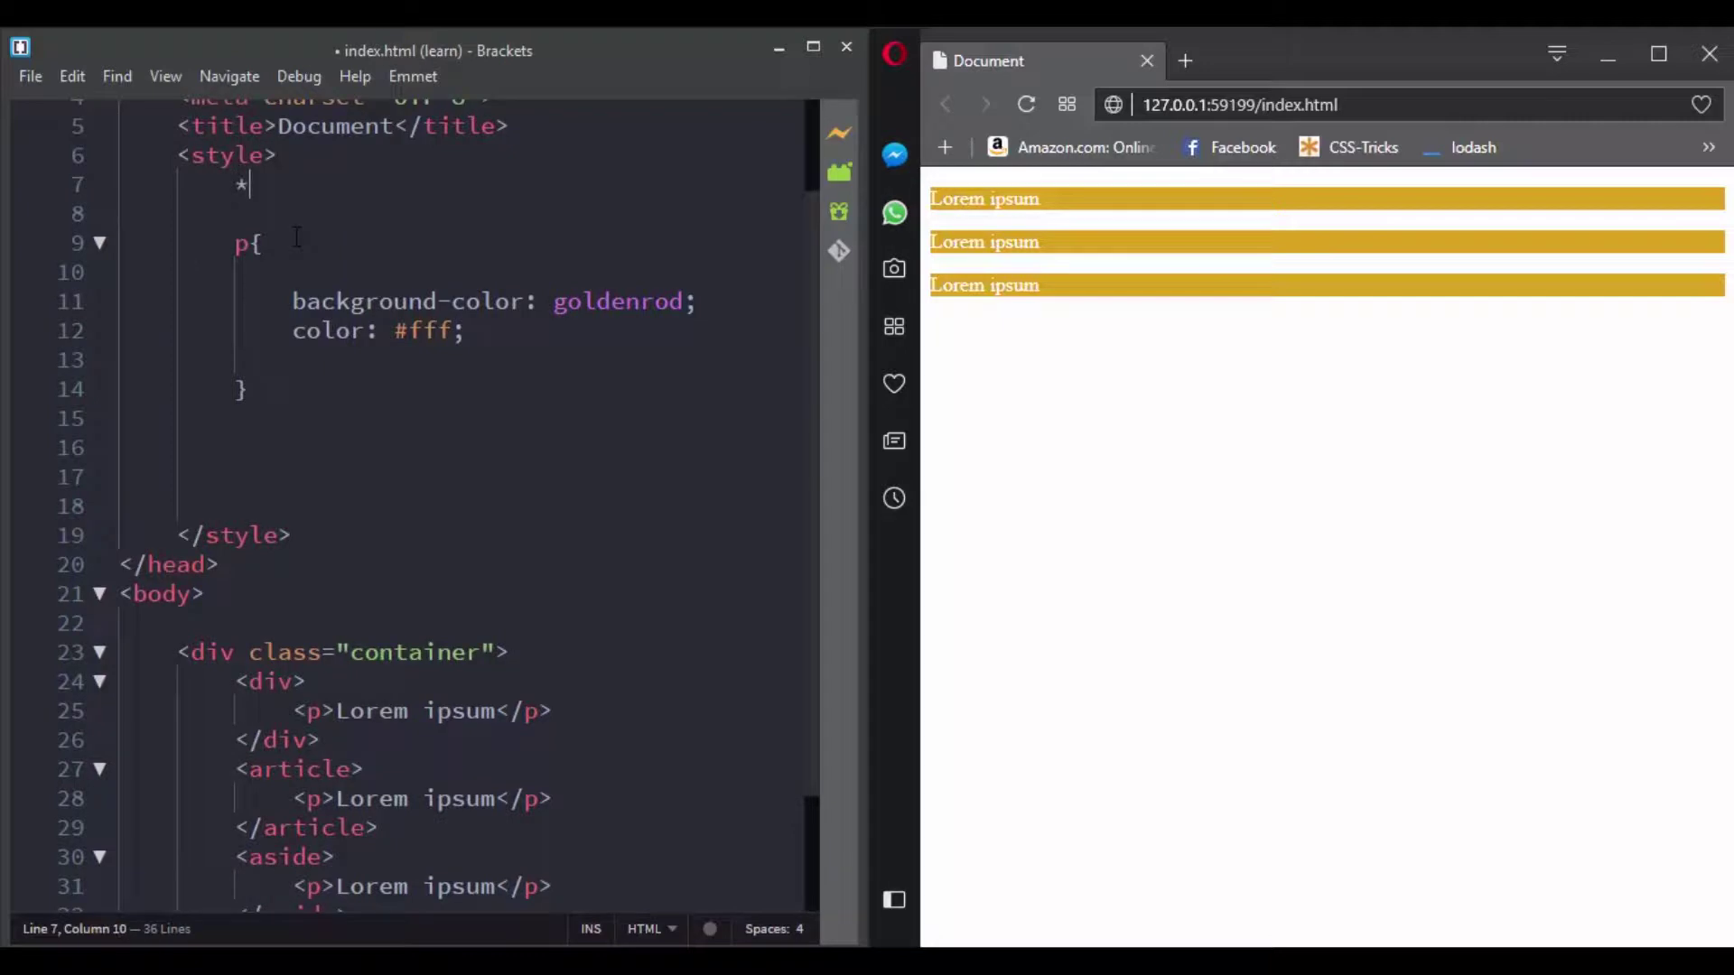
text({)
Step: Write the universal * rule with margin 0px, padding 0px and box-sizing border-box, then save
key(Return)
text(m)
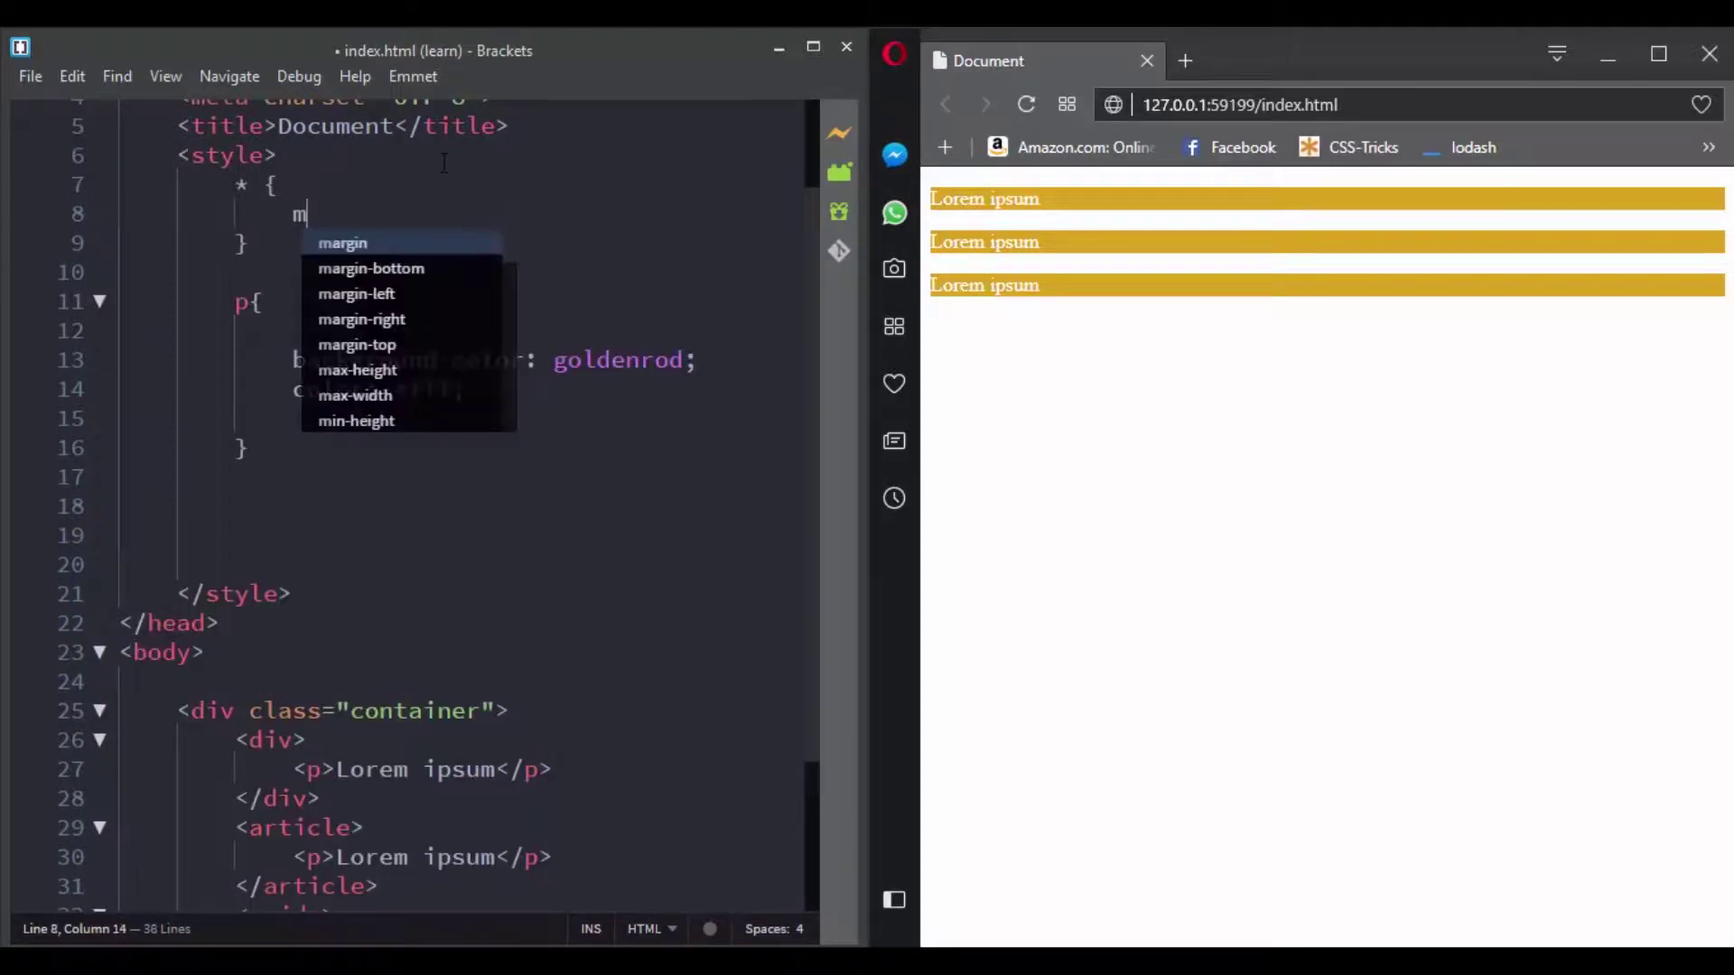
text(ar)
key(Return)
text(0p)
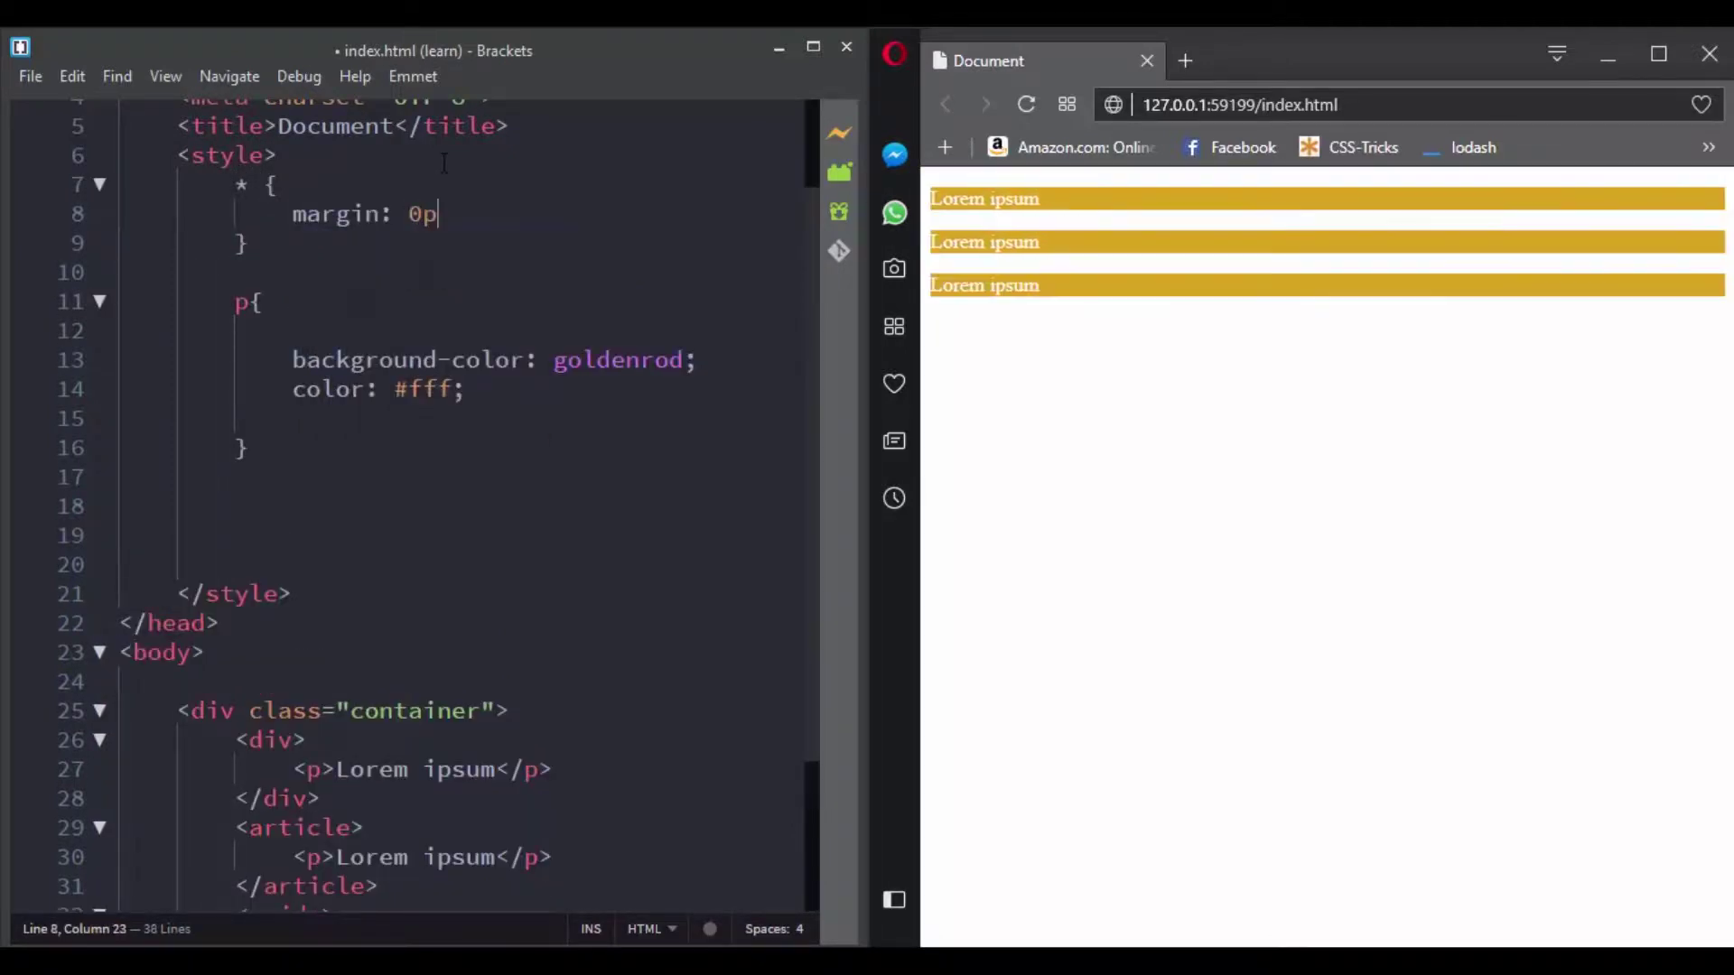
text(x;)
key(Return)
text(pa)
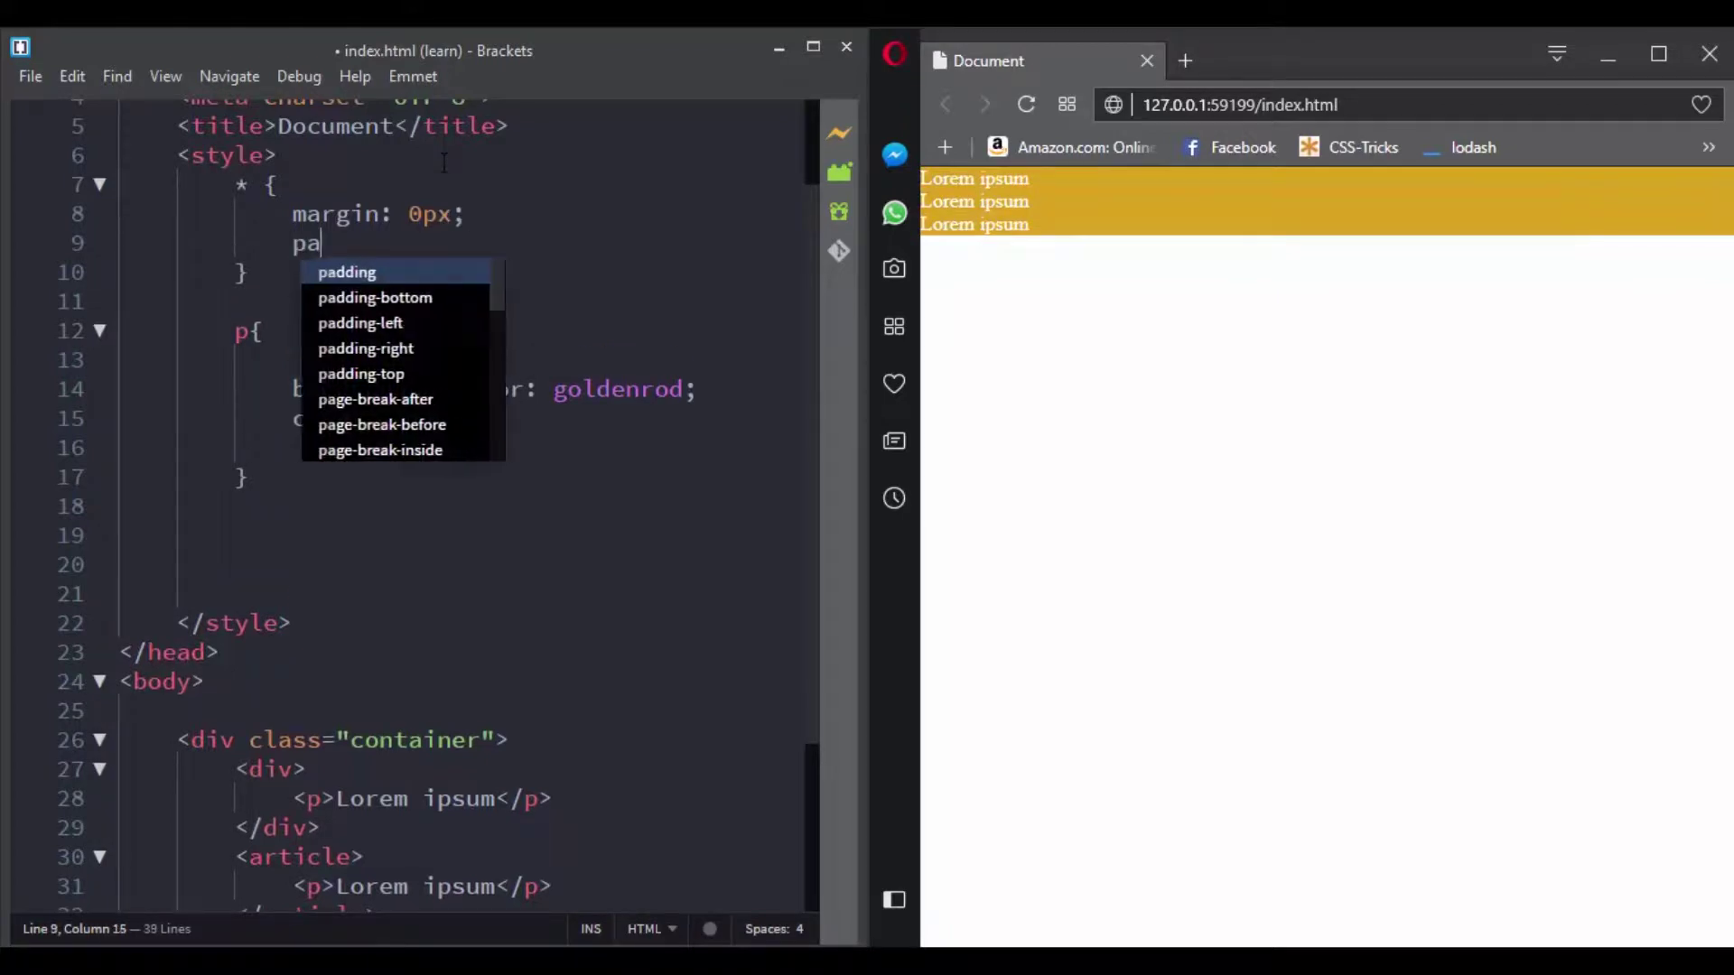
key(Return)
text(0px)
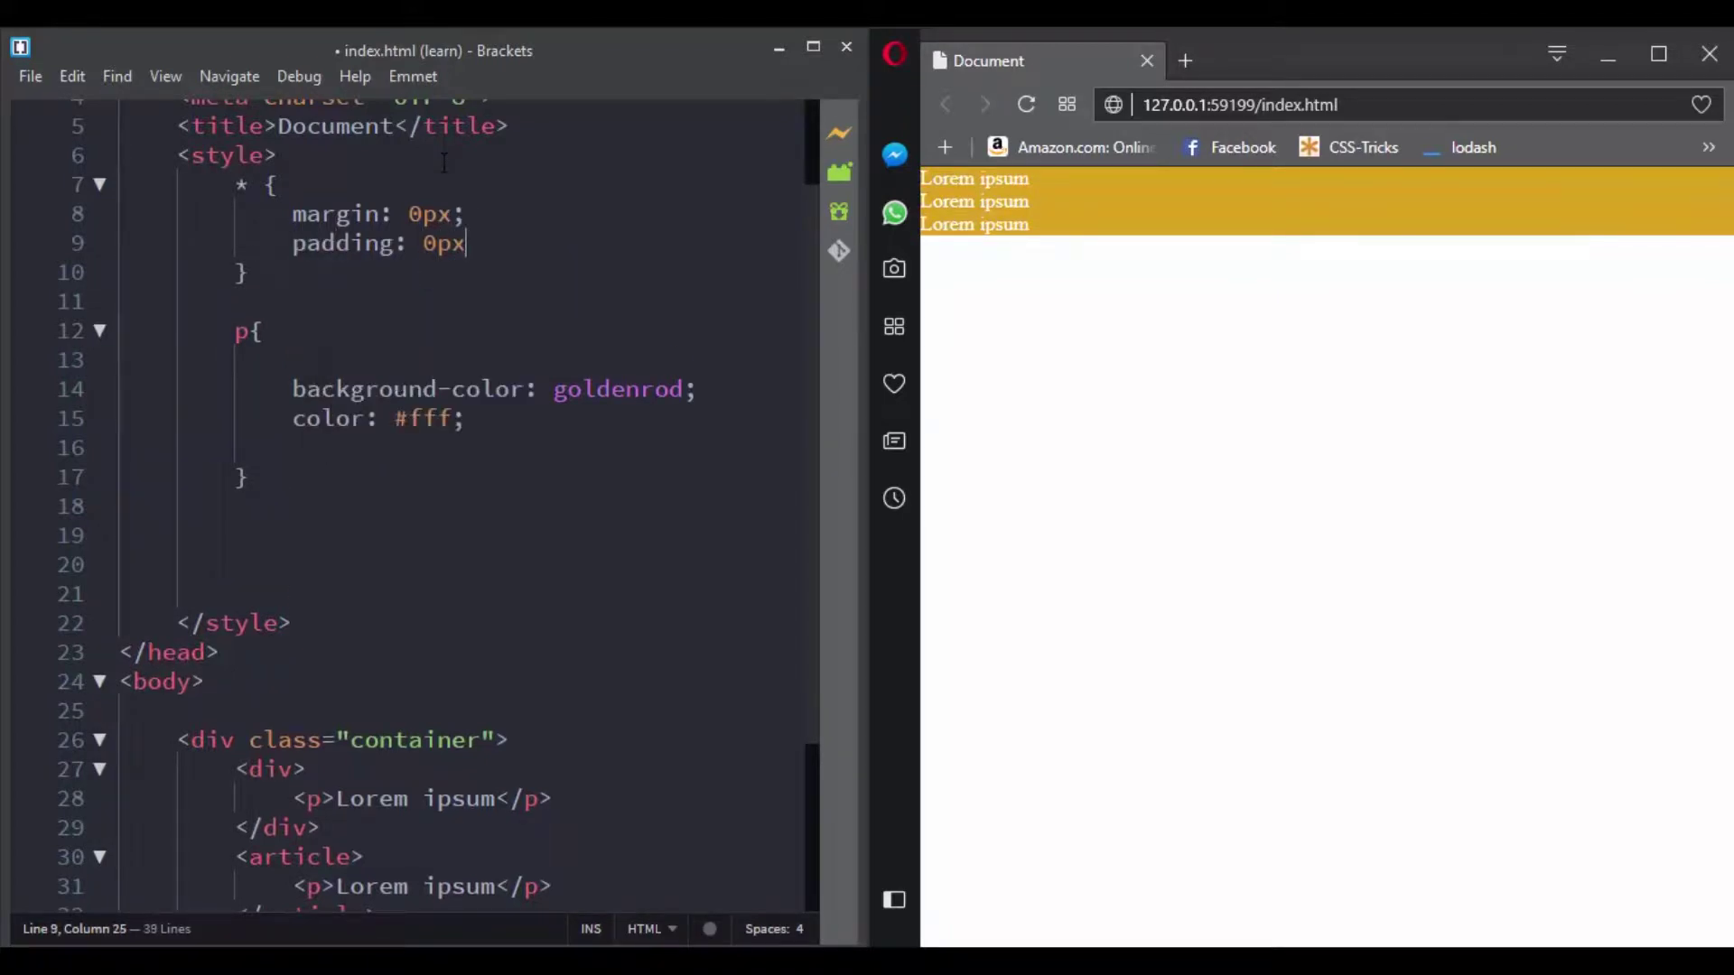
text(;)
key(Return)
text(b)
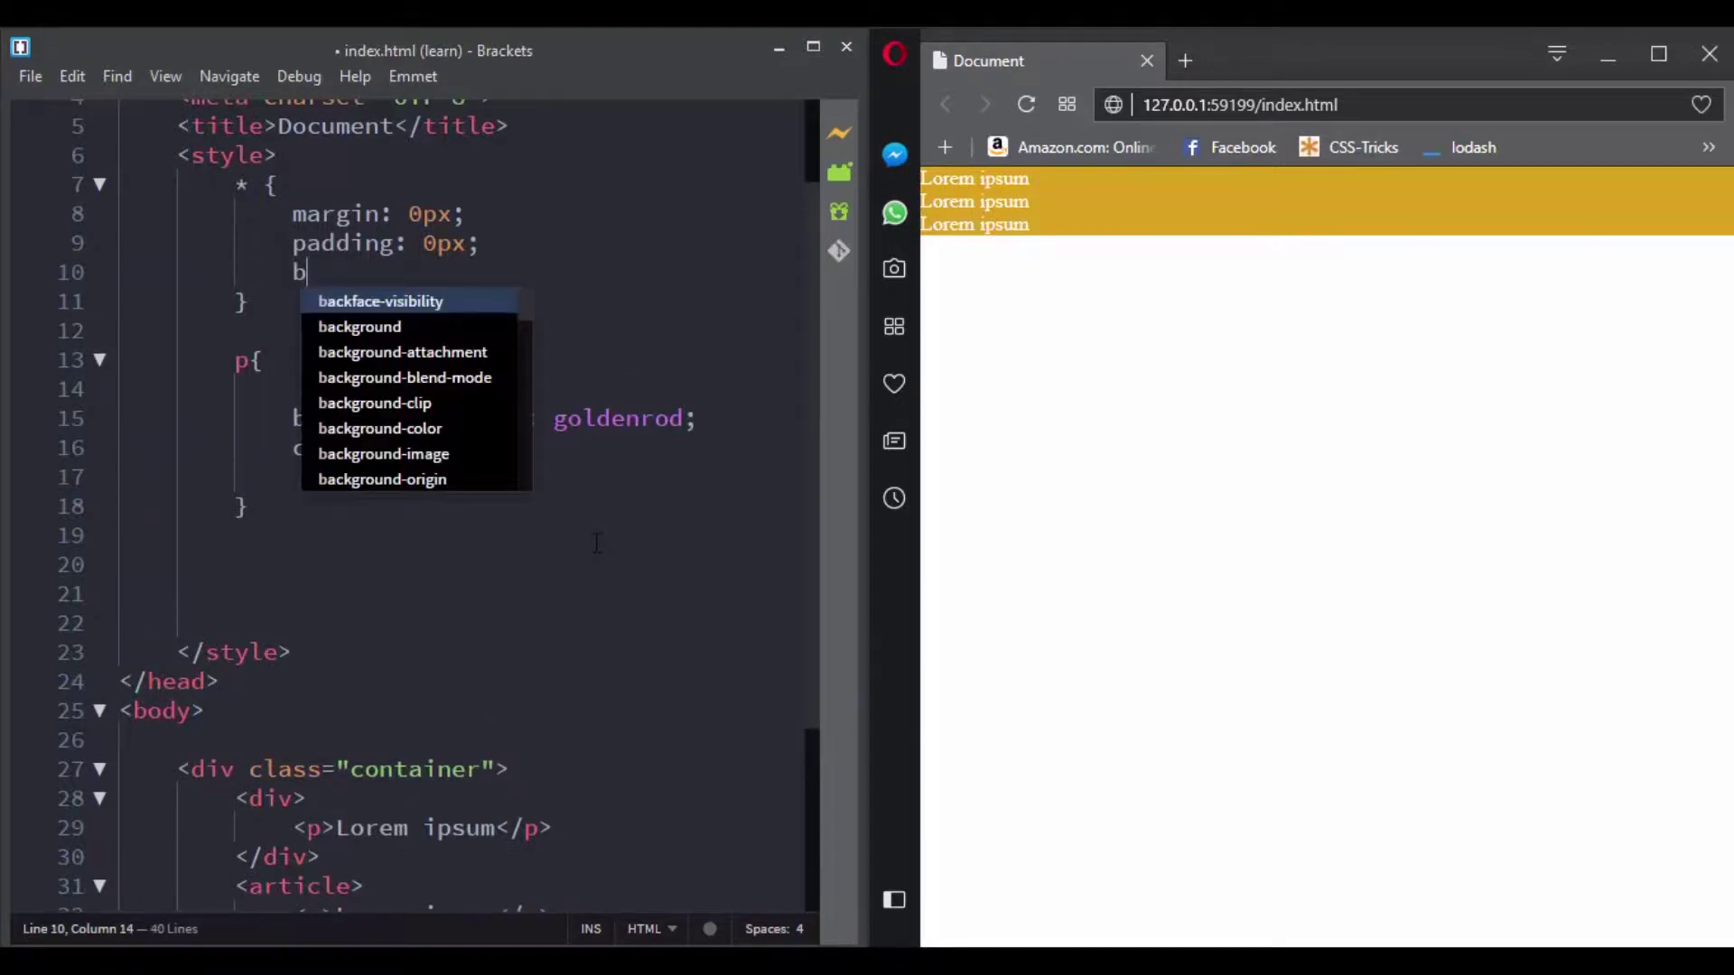
text(ox-s)
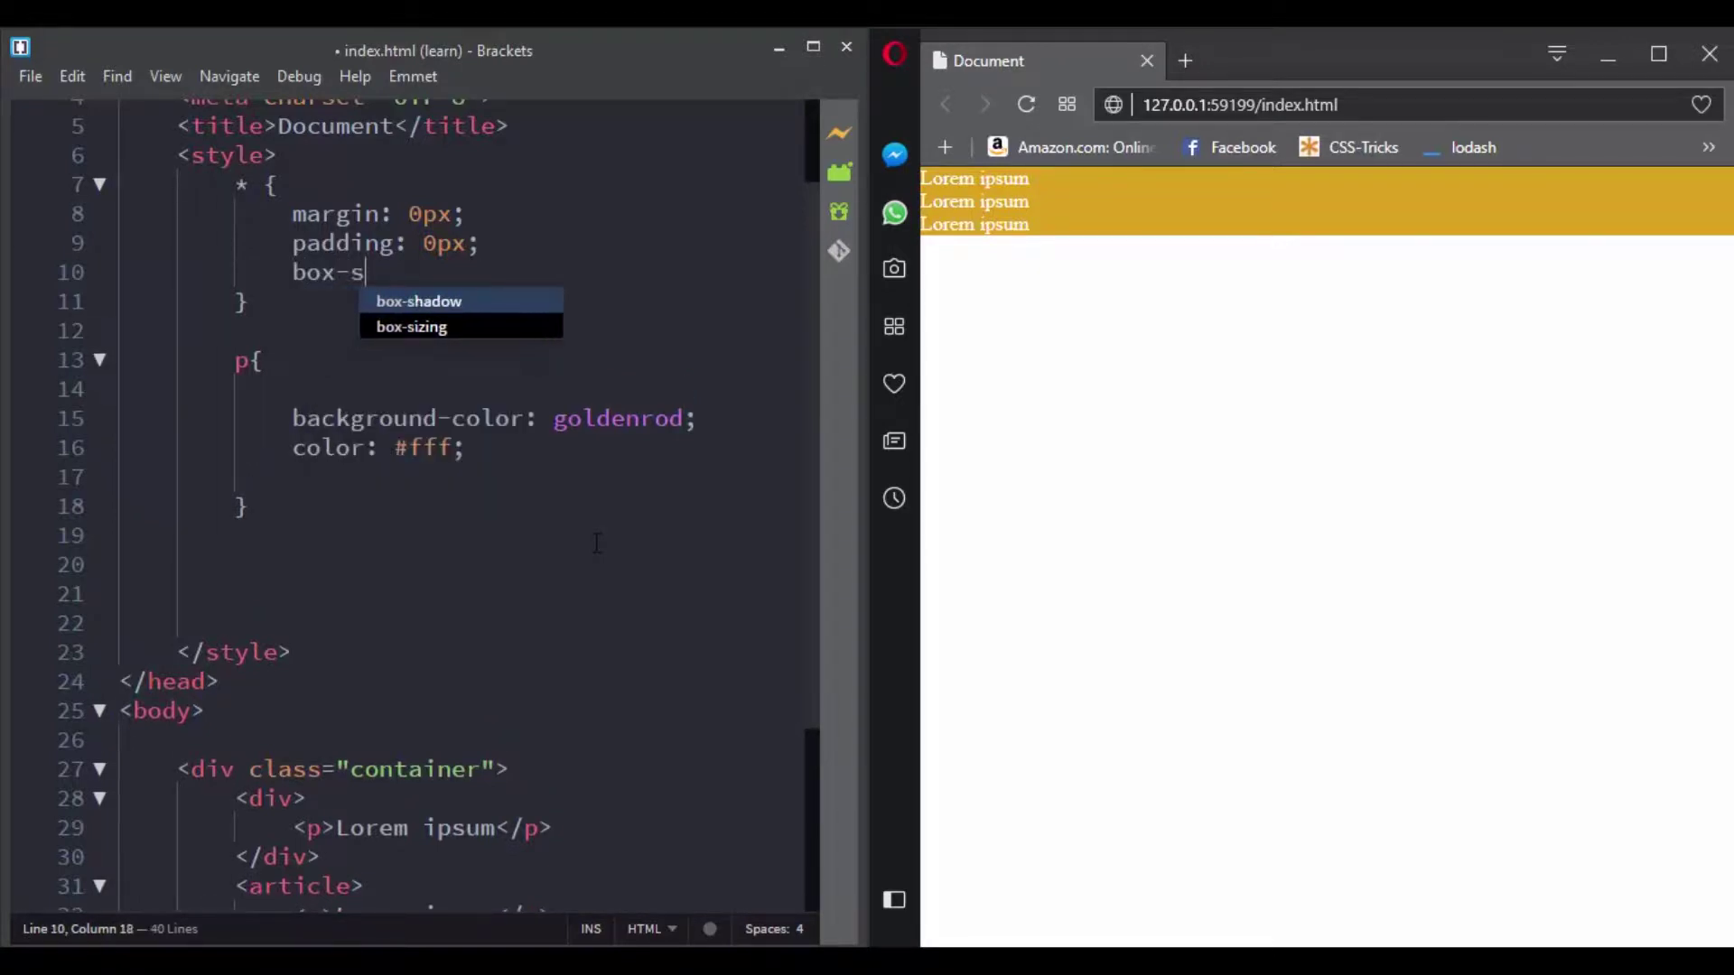
key(Down)
key(Return)
key(Return)
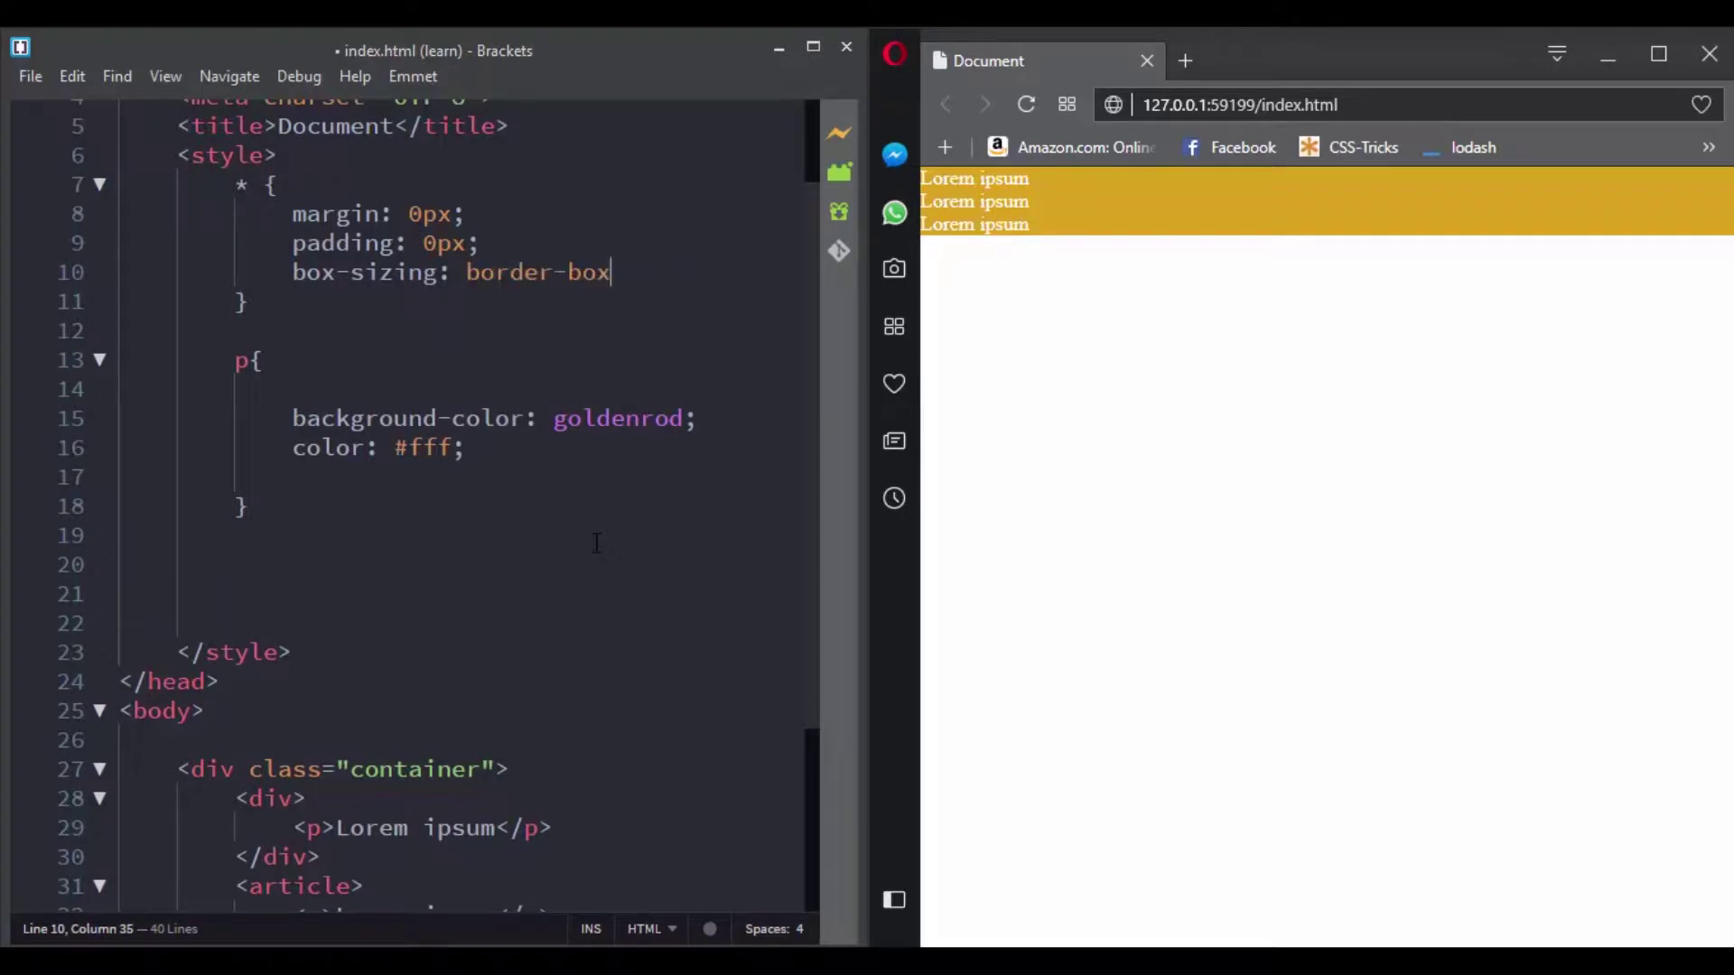
text(;)
key(ctrl+s)
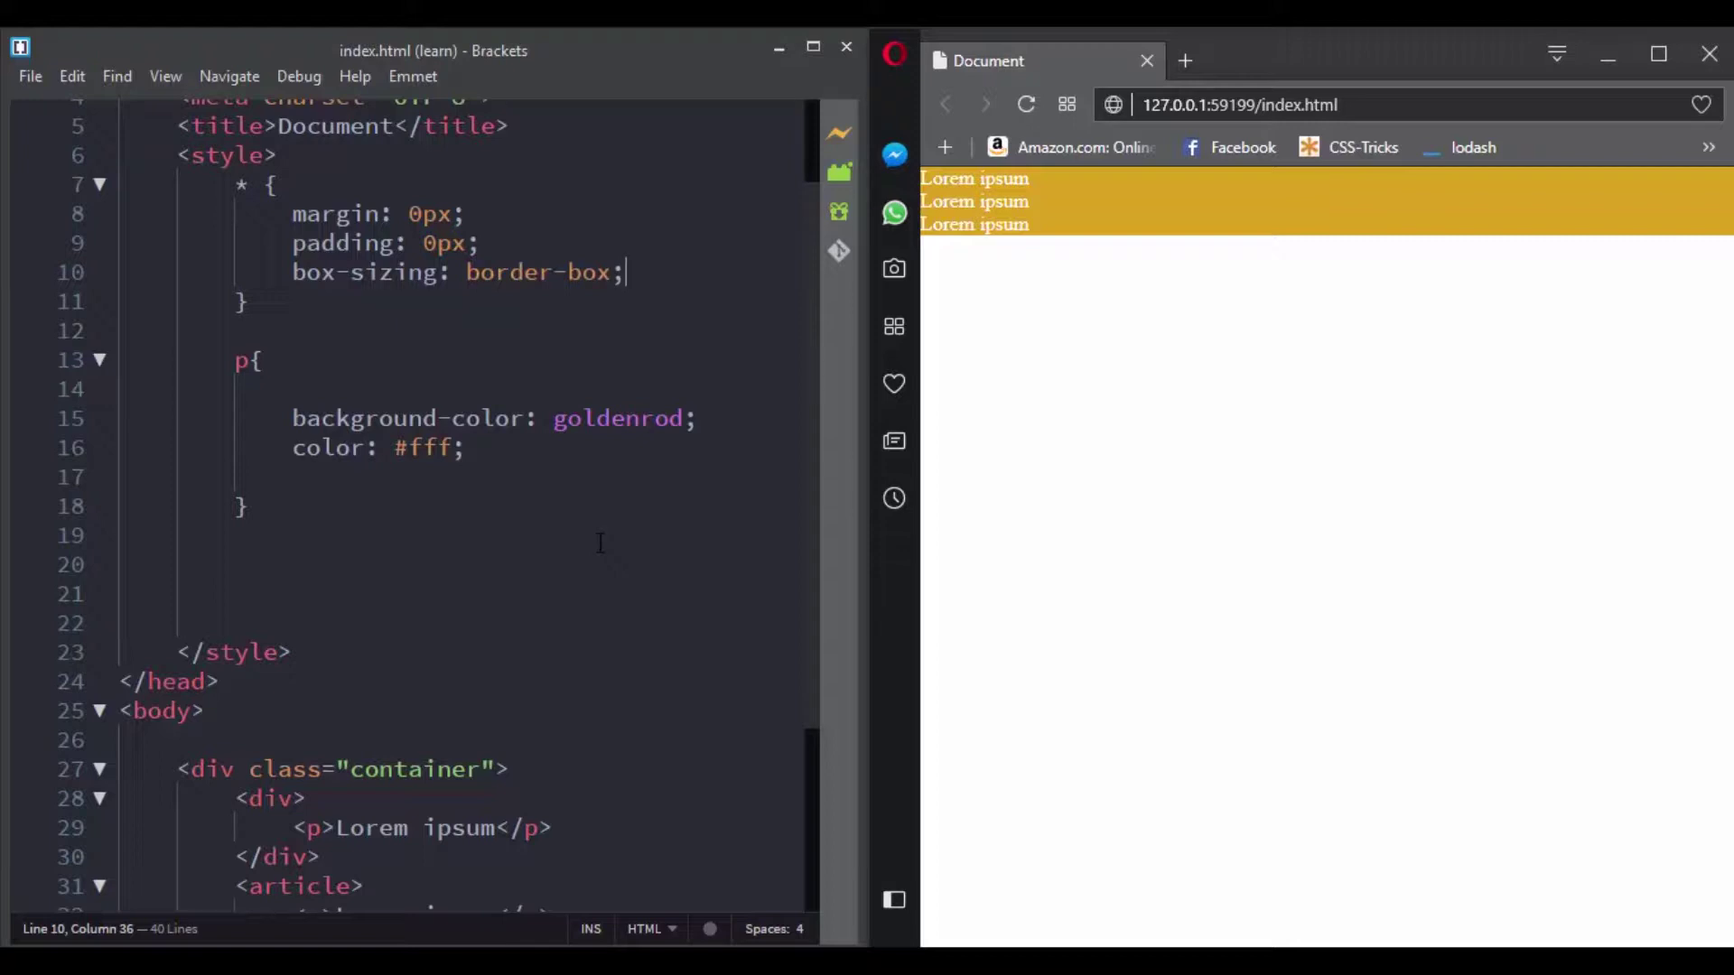
drag(808, 591, 820, 640)
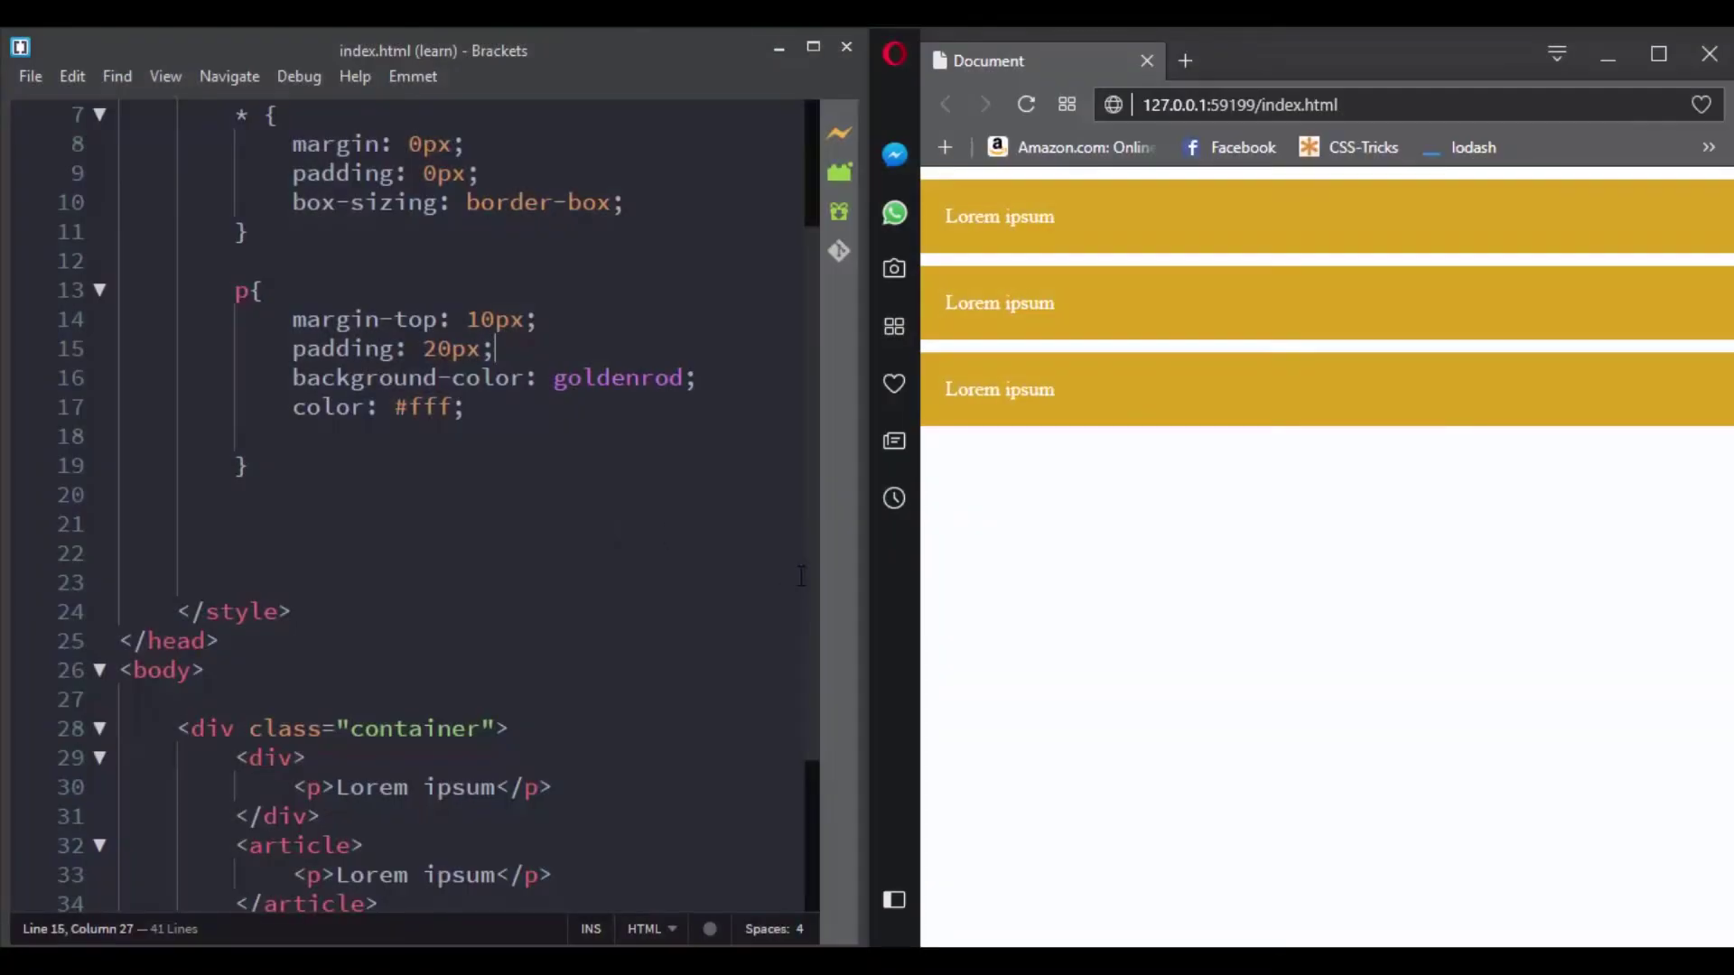
drag(809, 575, 823, 660)
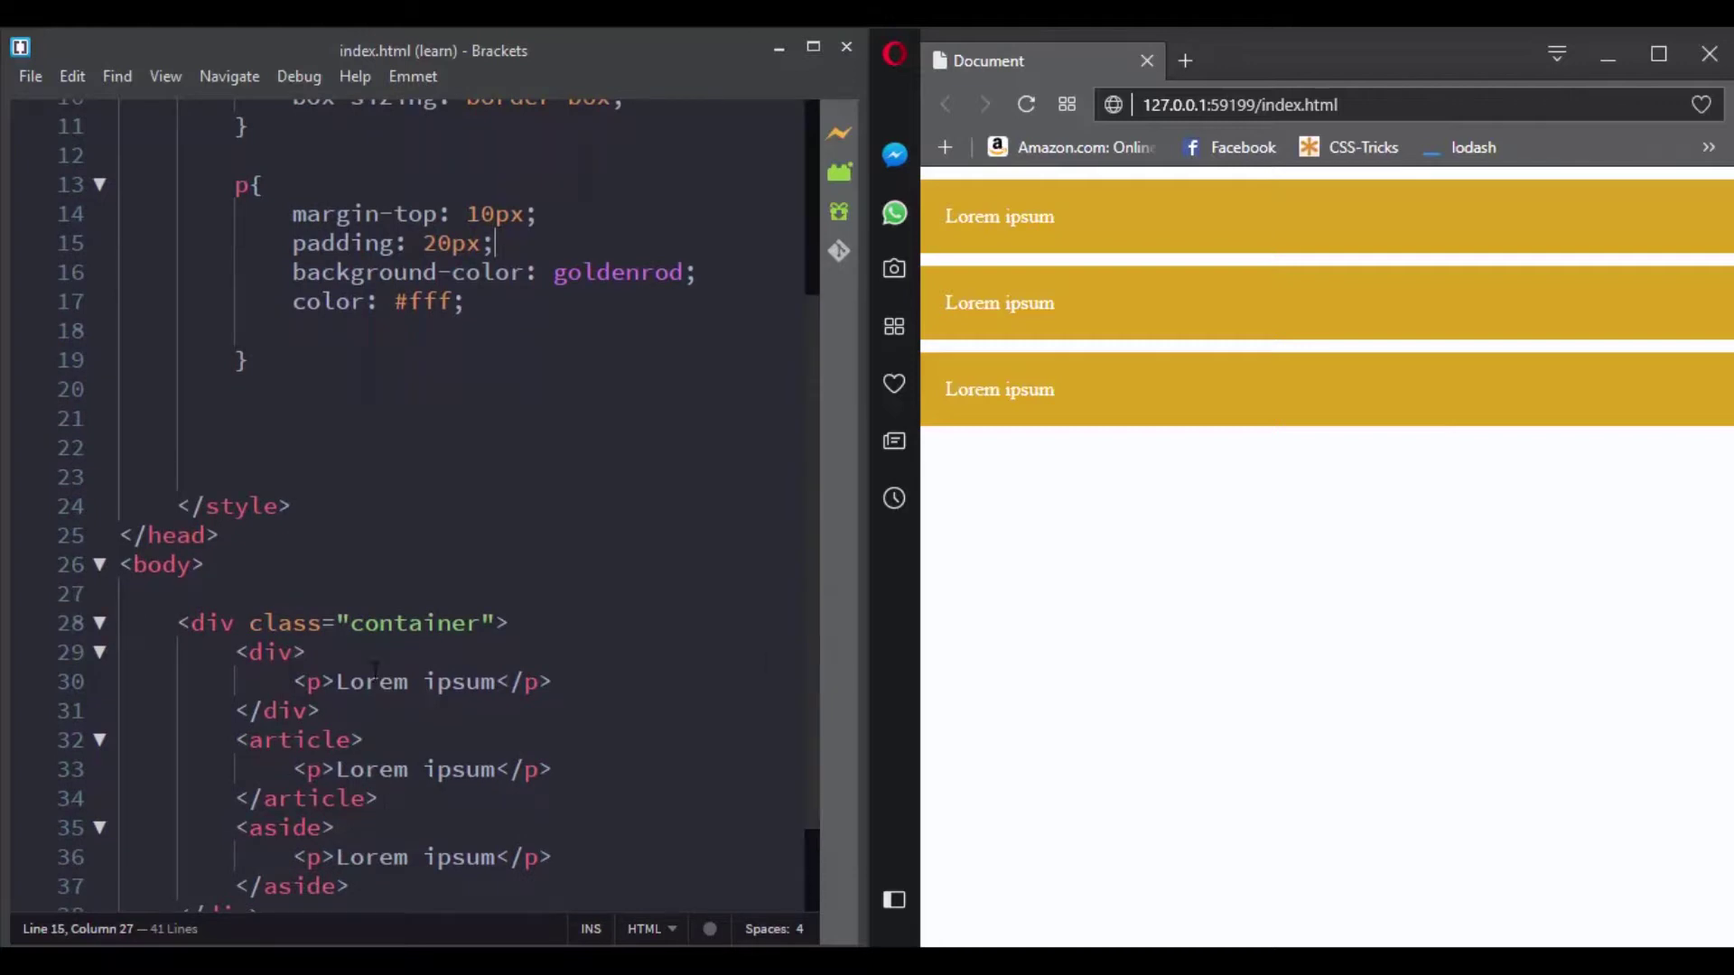
Step: Inspect each of the three nested paragraphs' preview boxes, then place the cursor below the p rule
click(315, 681)
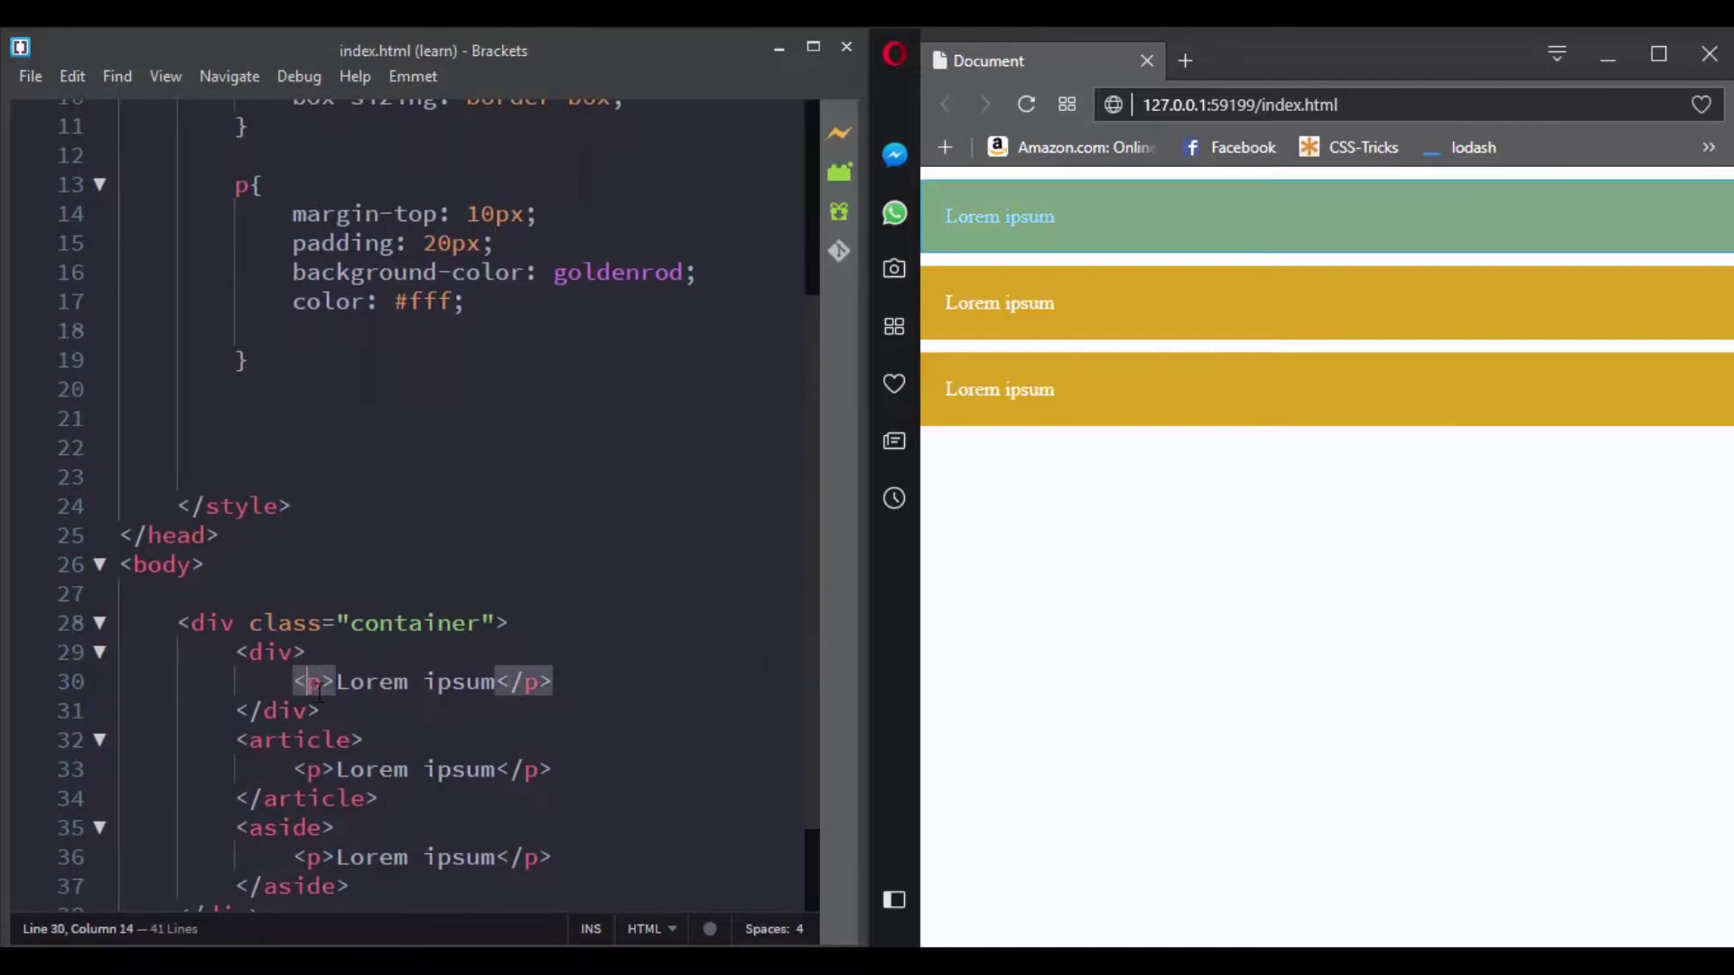
click(314, 768)
click(322, 856)
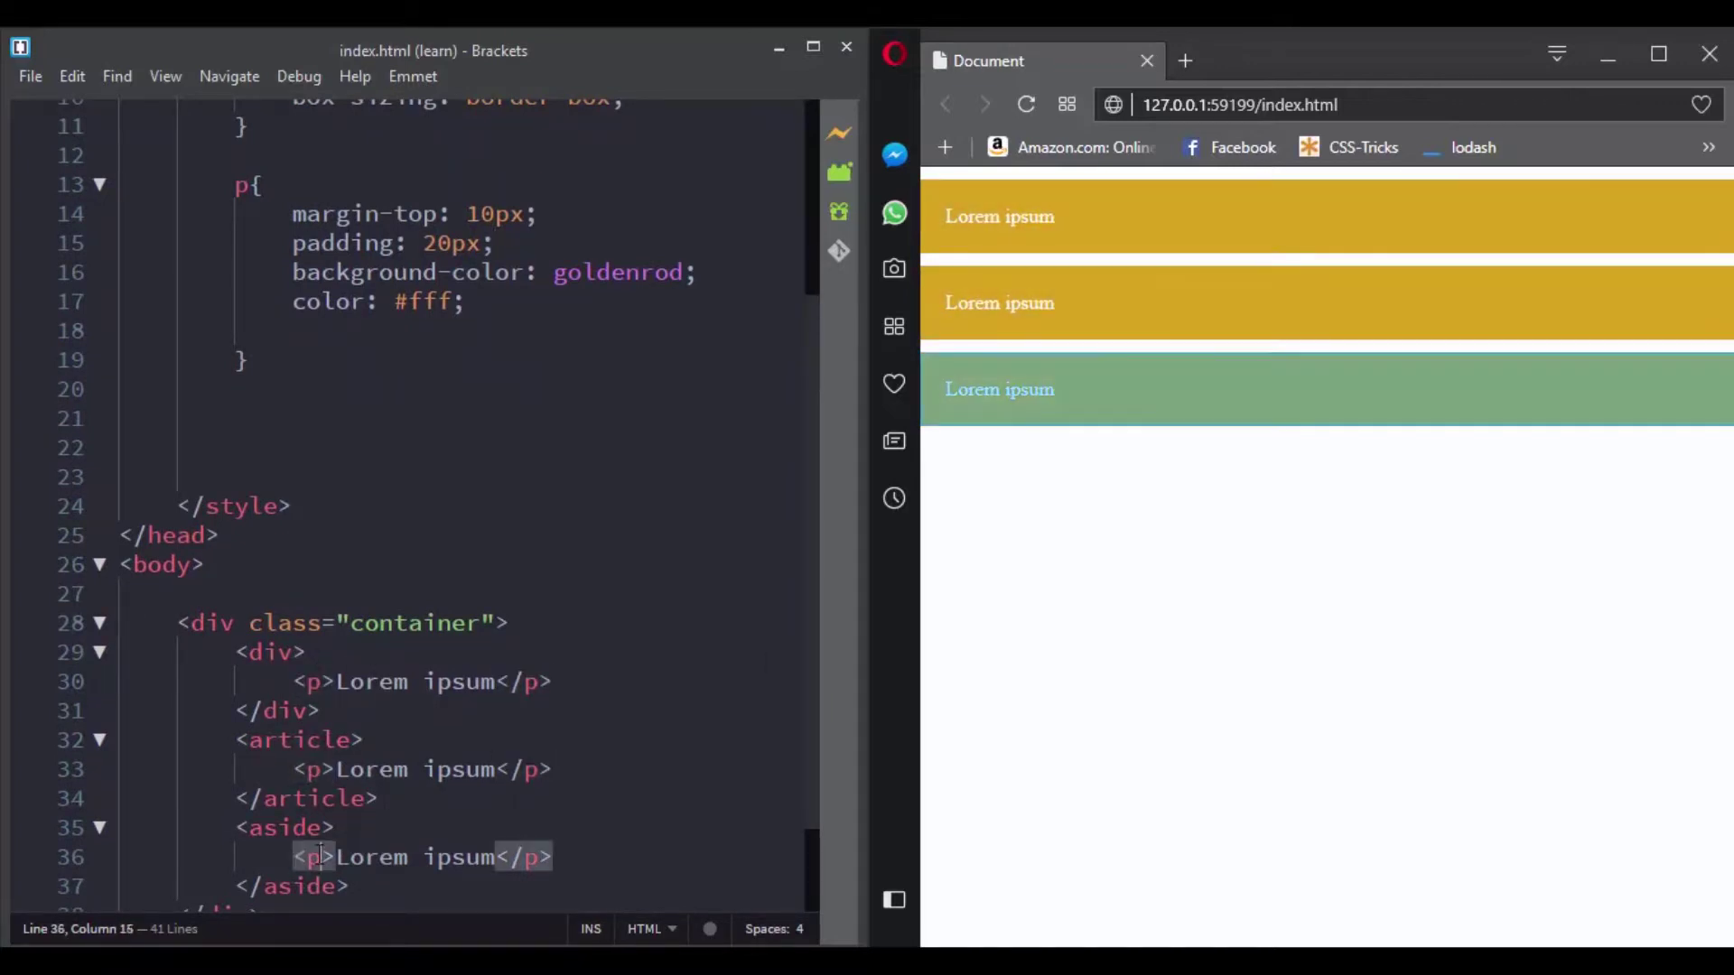
click(260, 398)
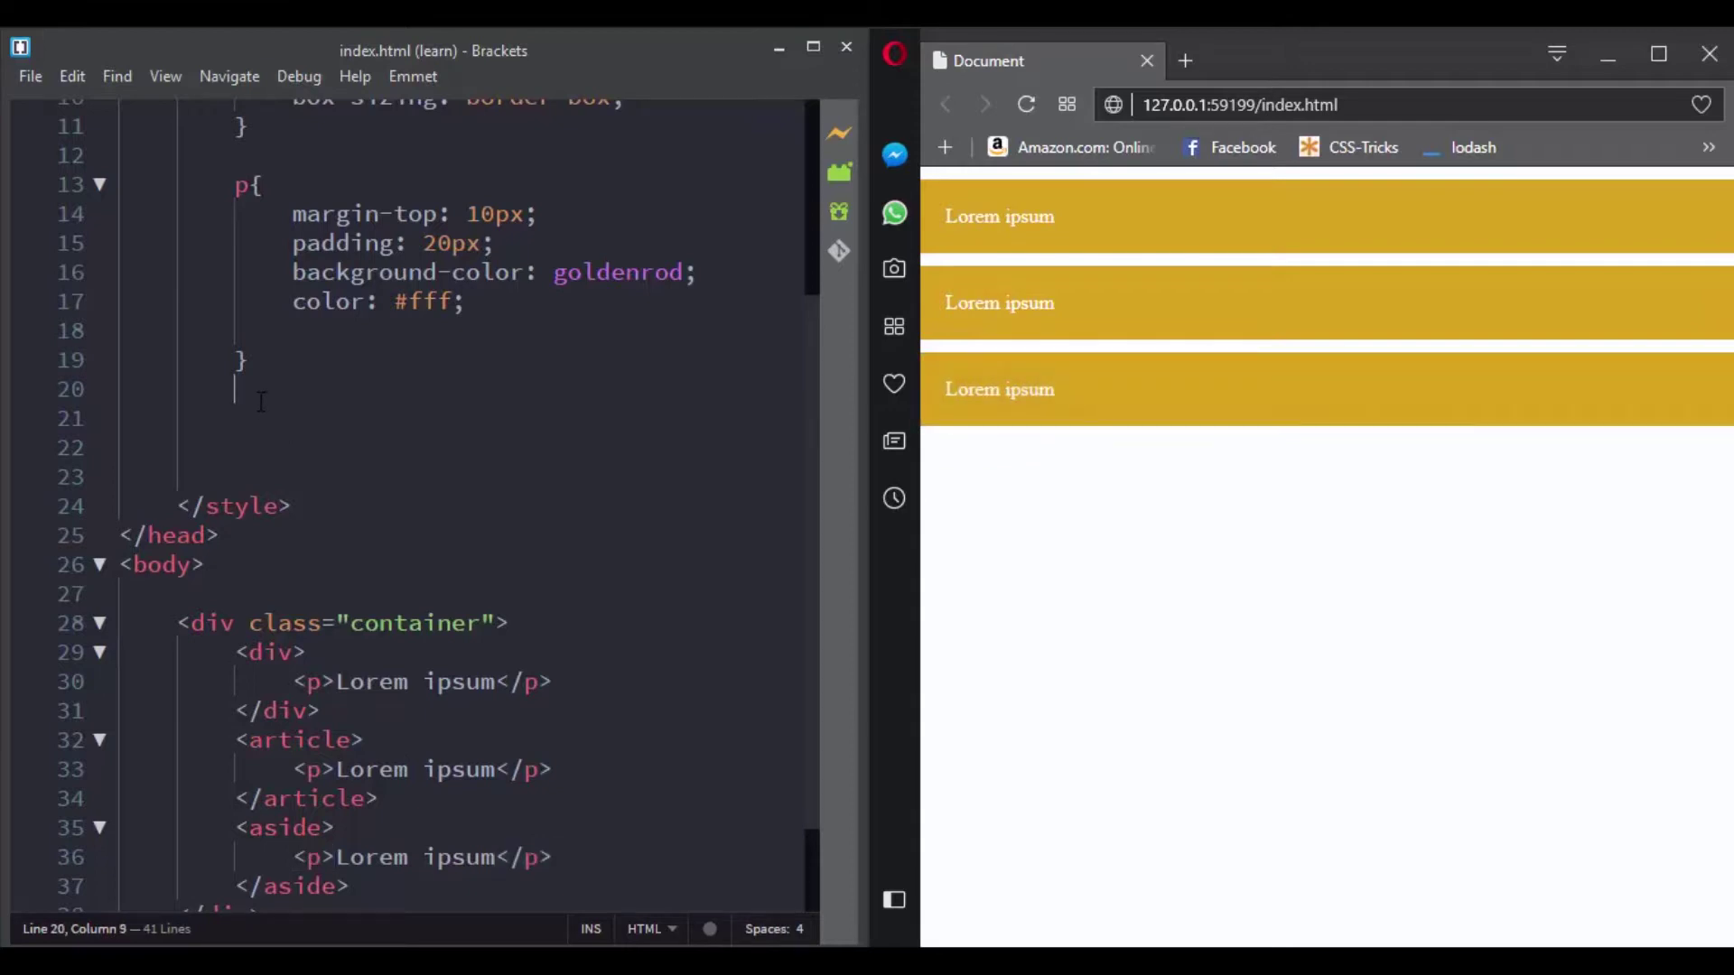
Step: Write the .container * p rule with color red and save the stylesheet
key(Return)
text(.container )
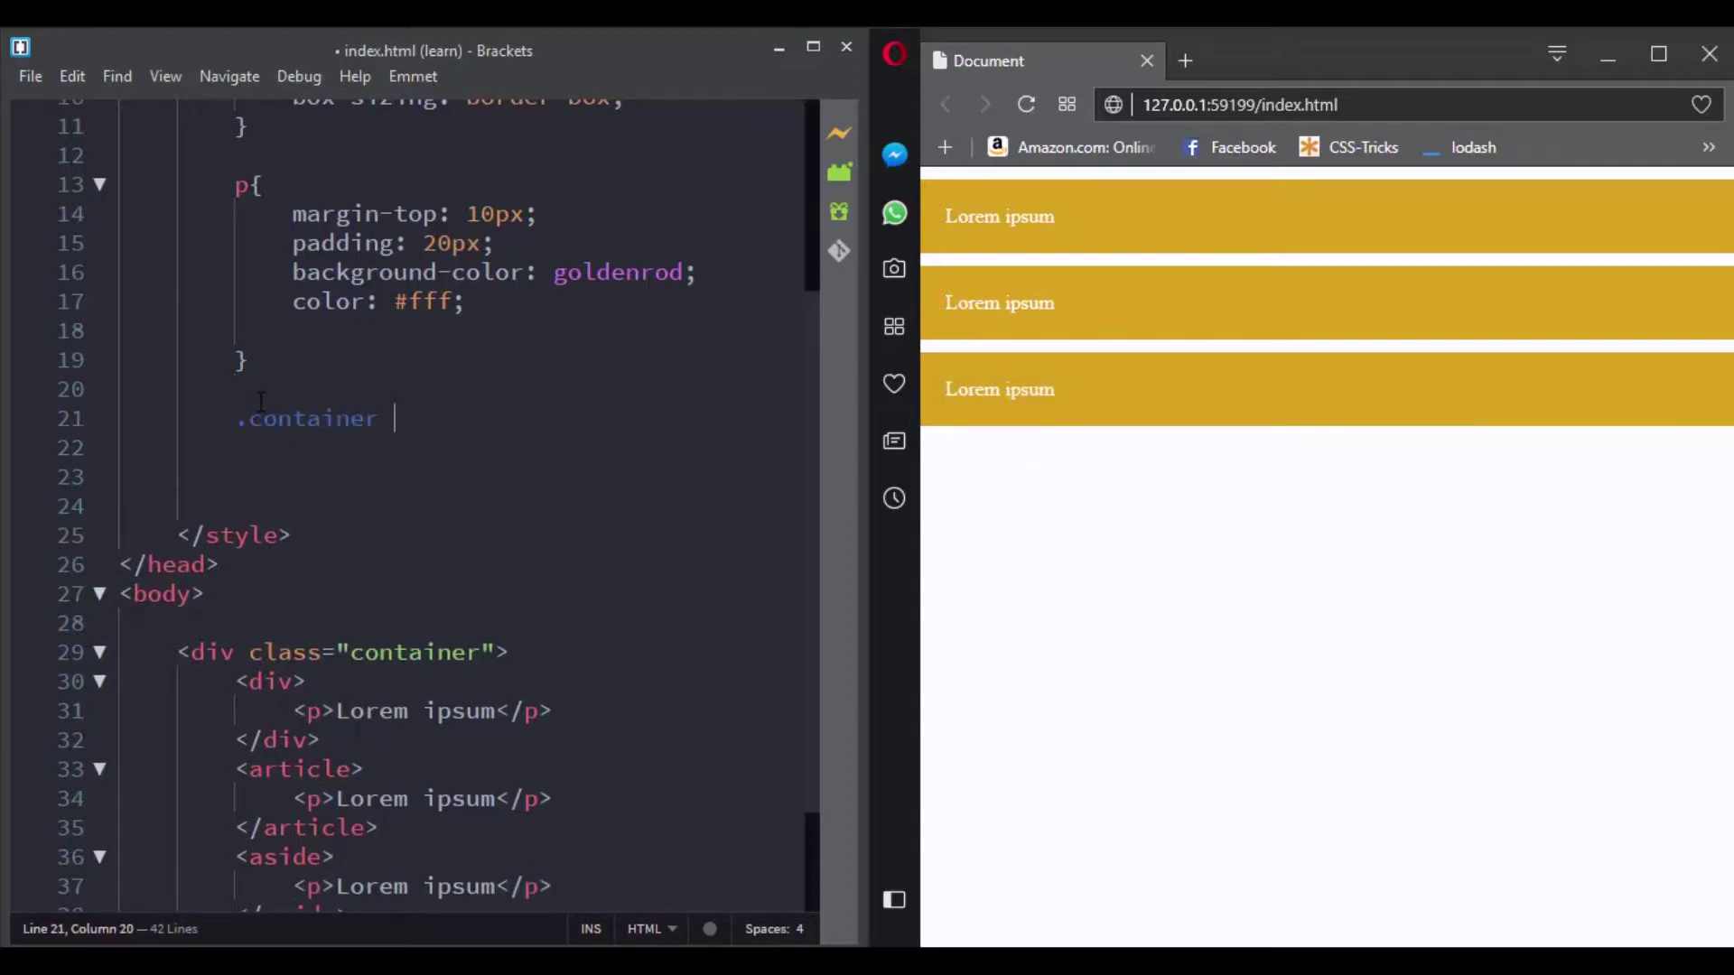
text(* p{)
key(Return)
text(color: )
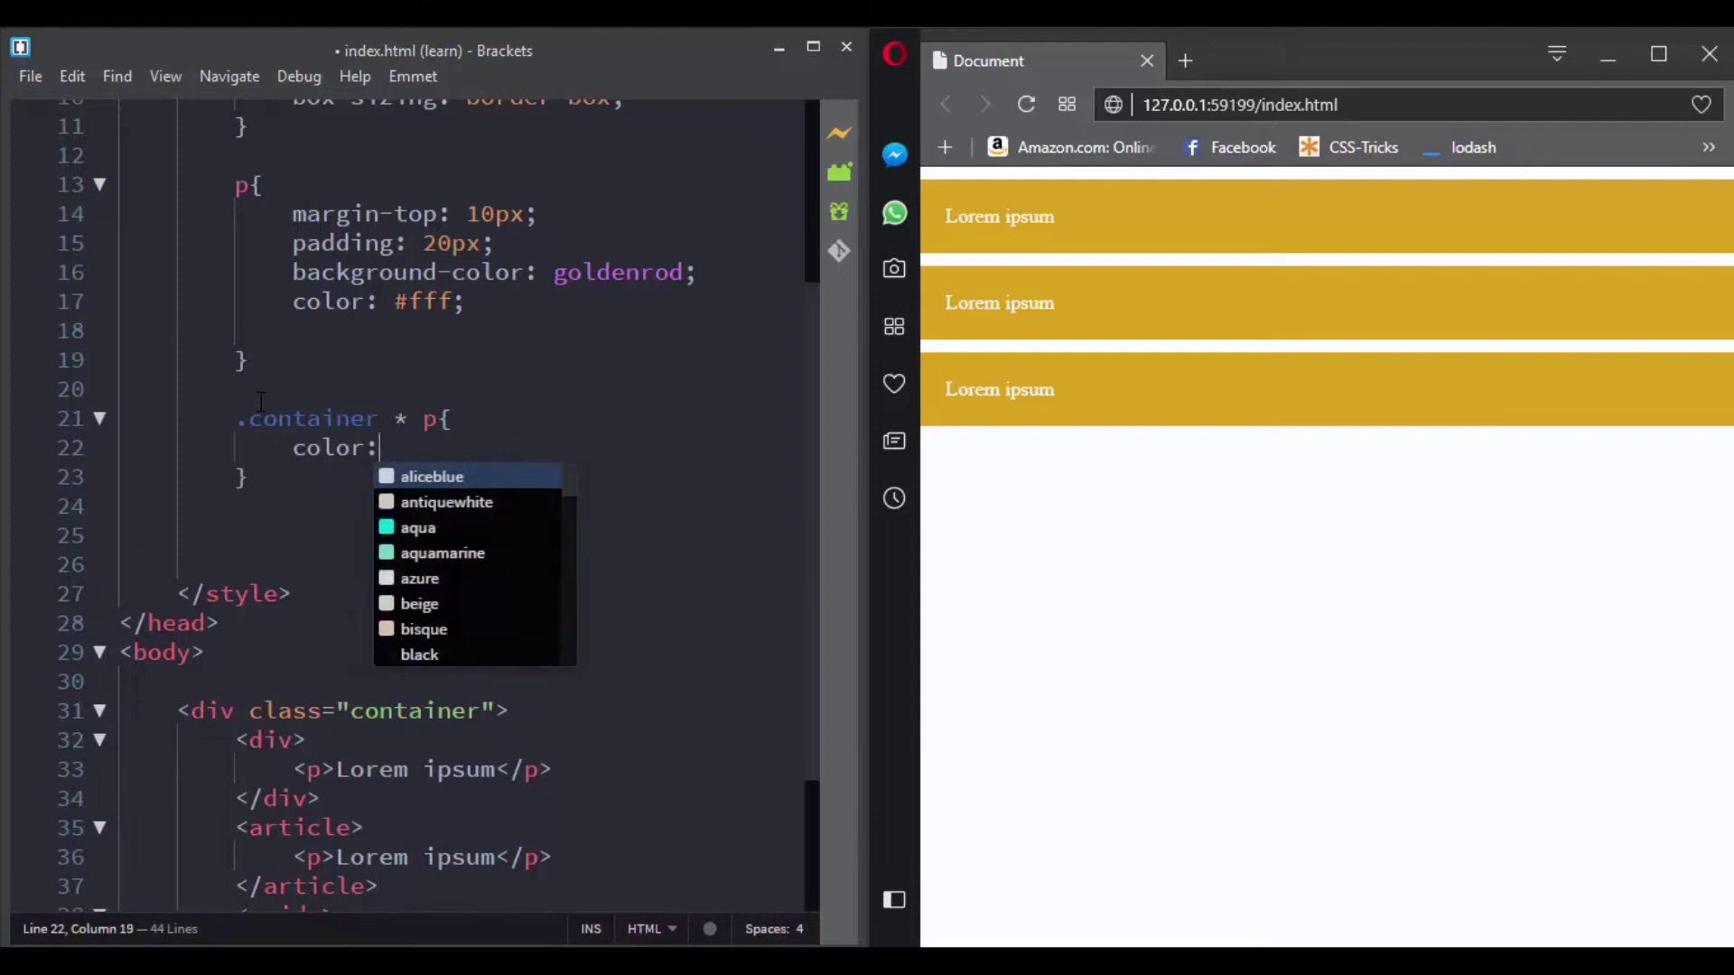
text(red;)
key(ctrl+s)
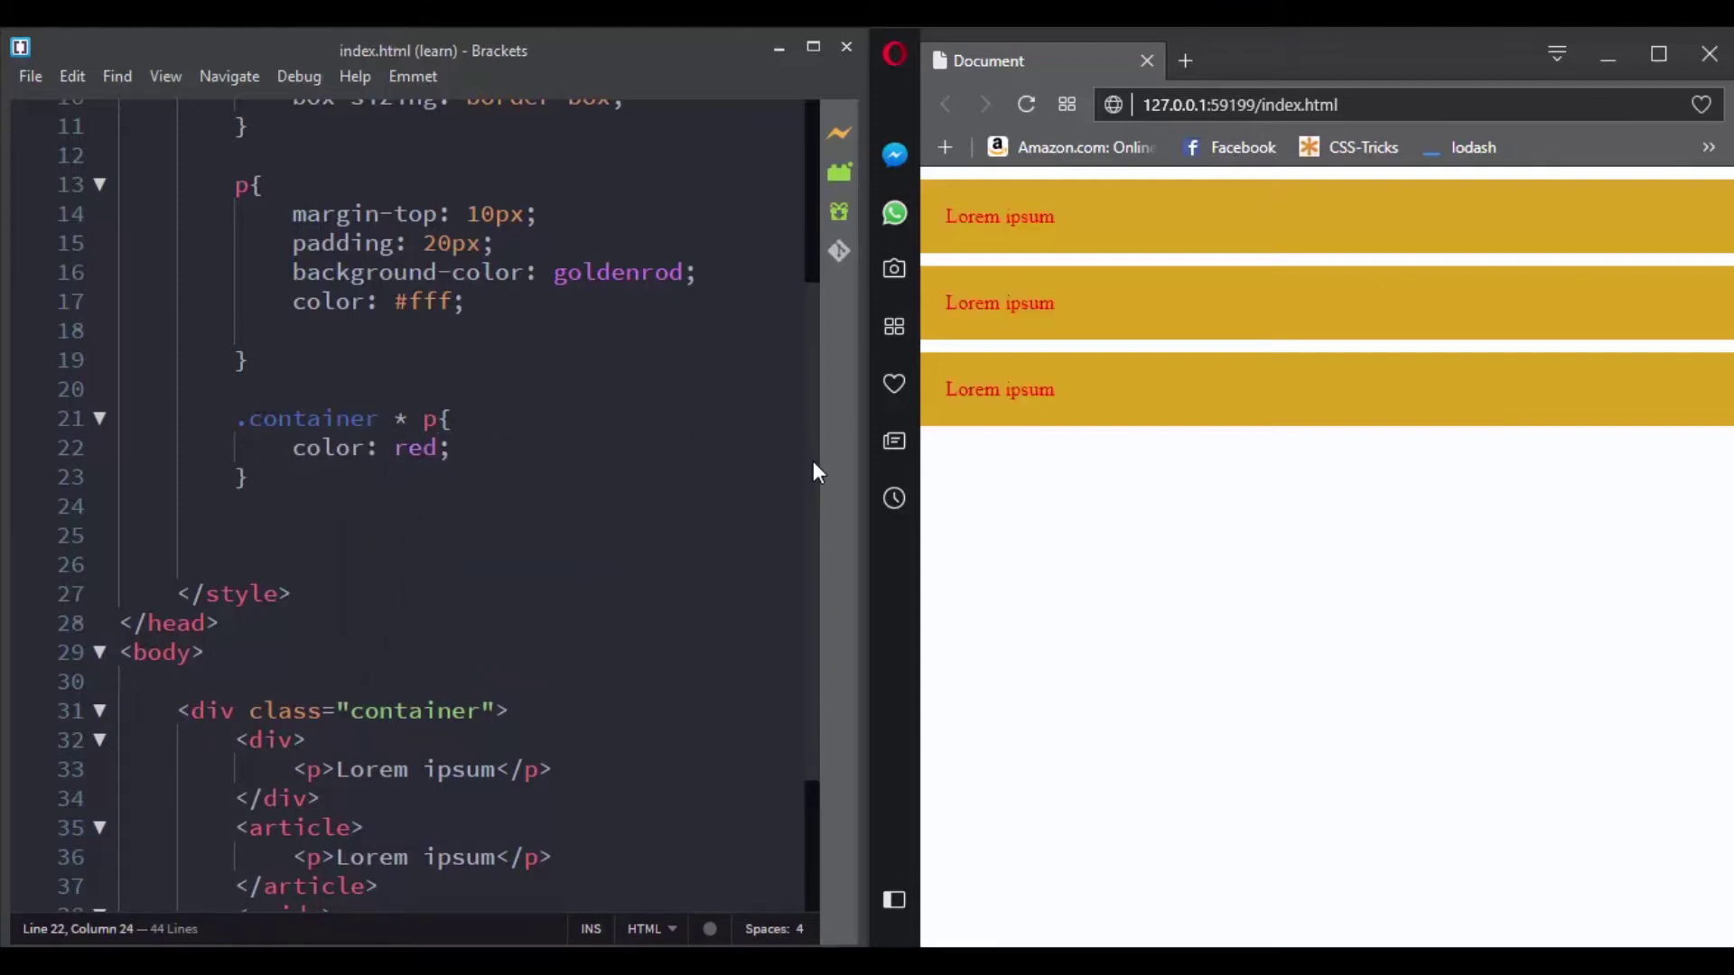
drag(809, 468, 803, 579)
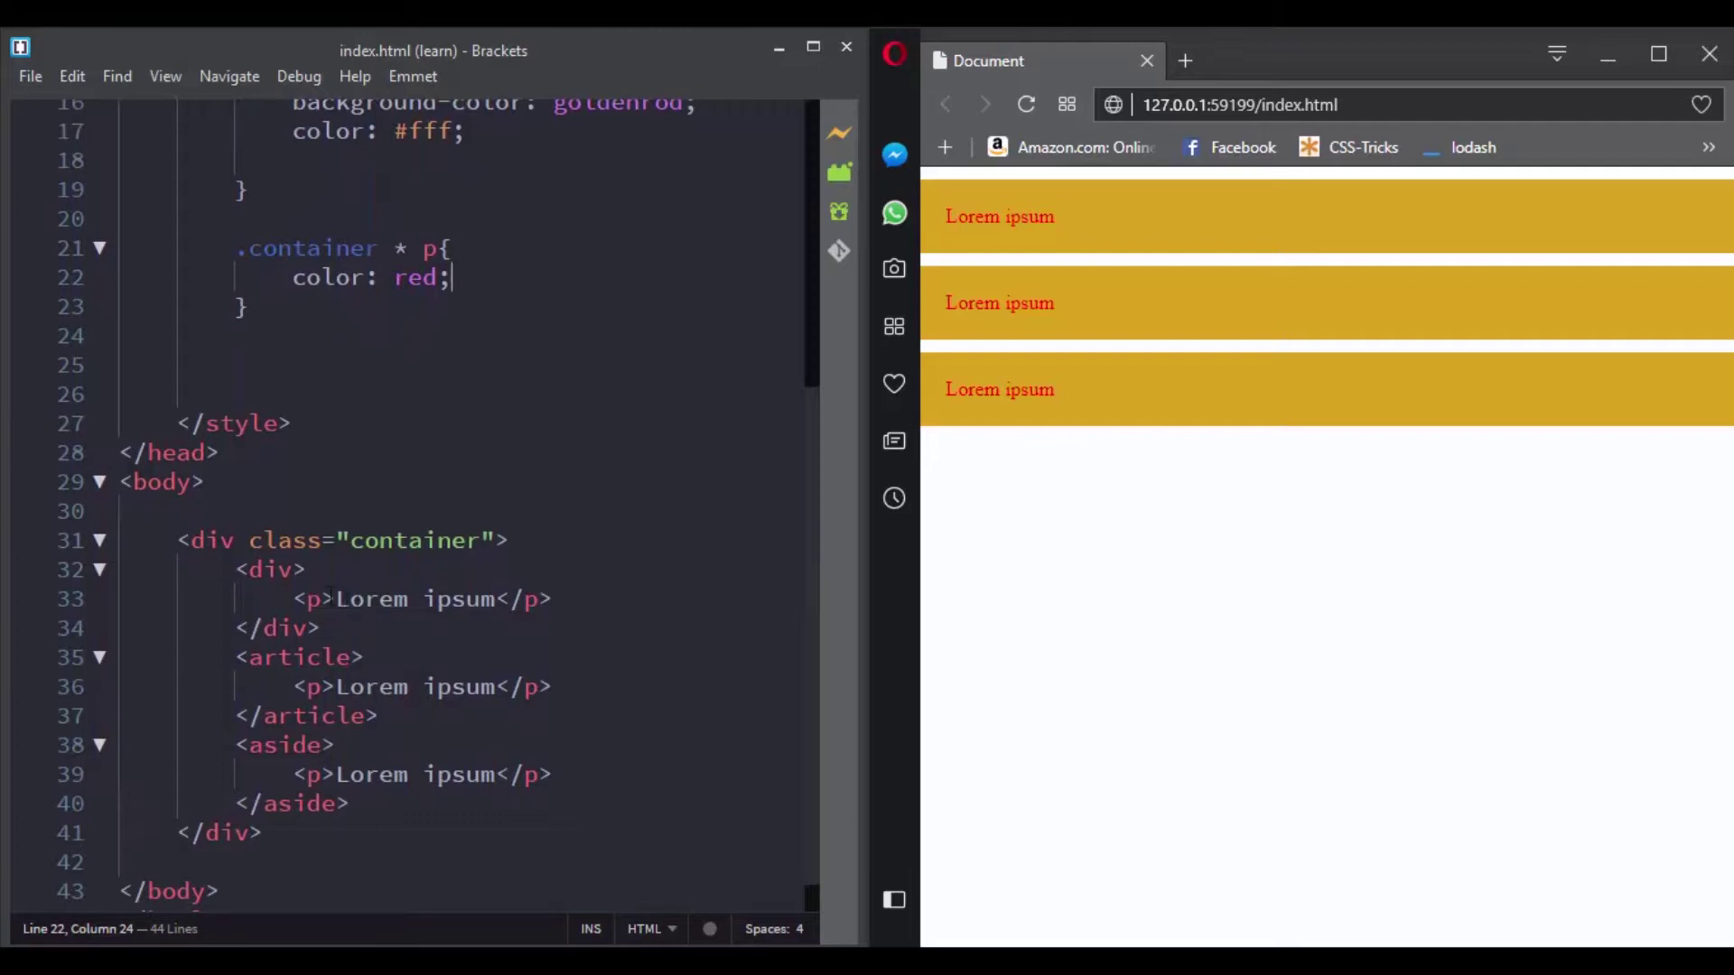
click(213, 540)
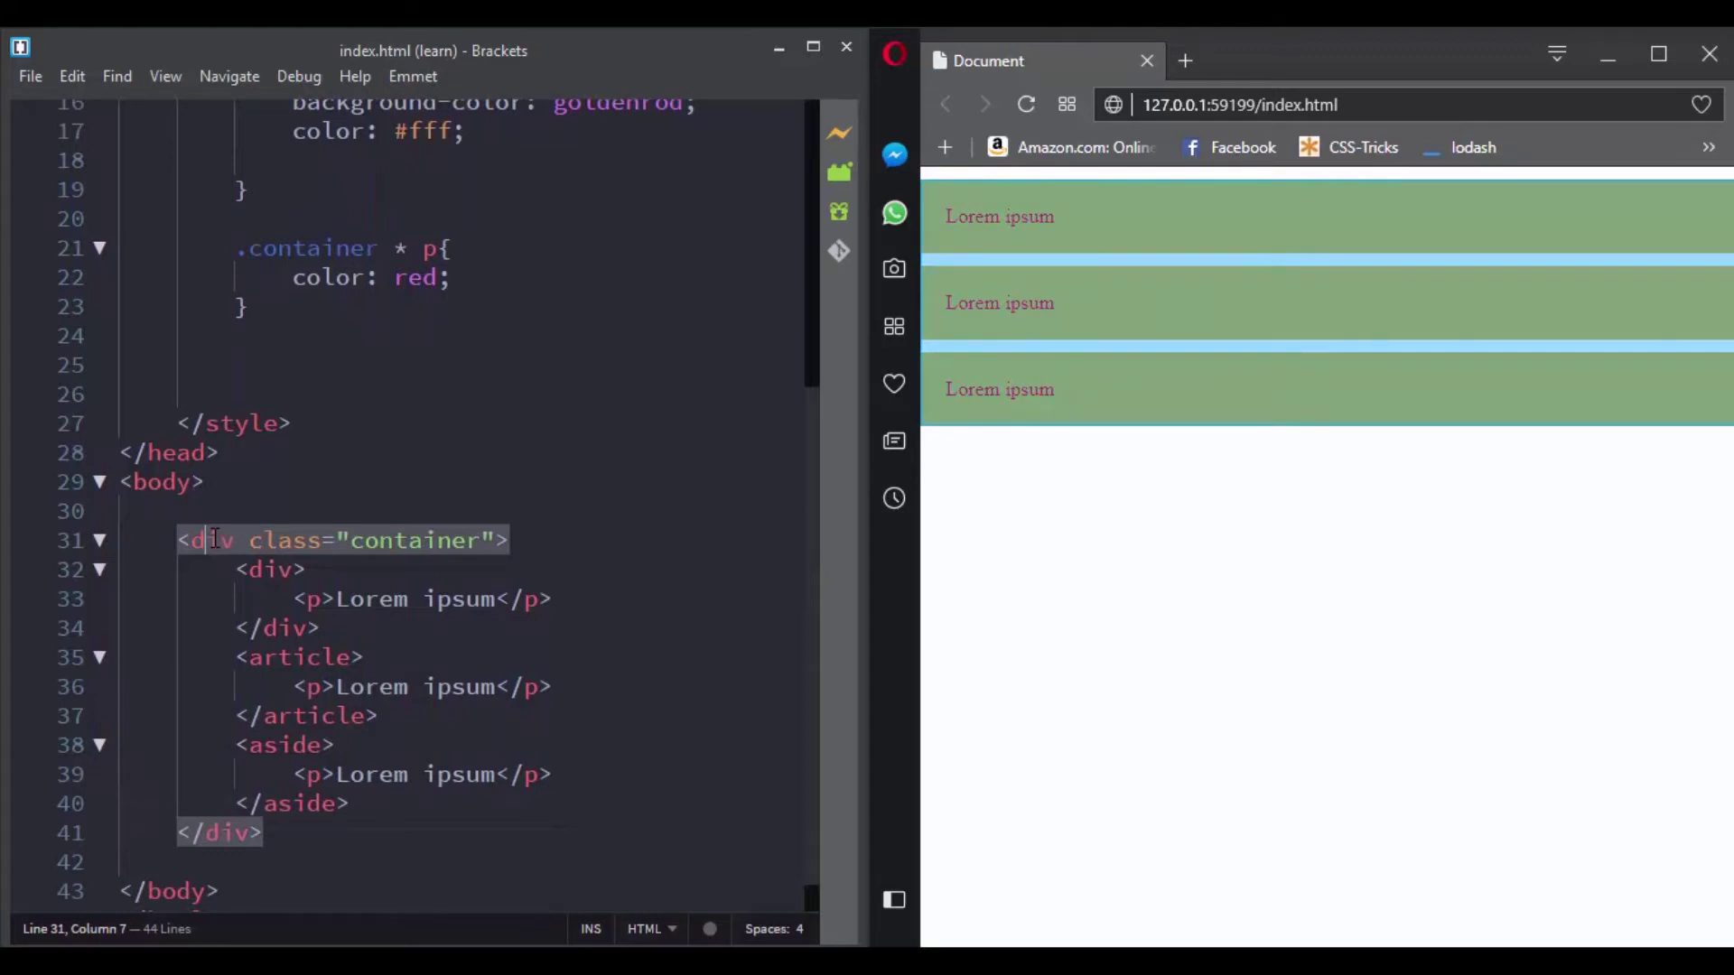
click(264, 568)
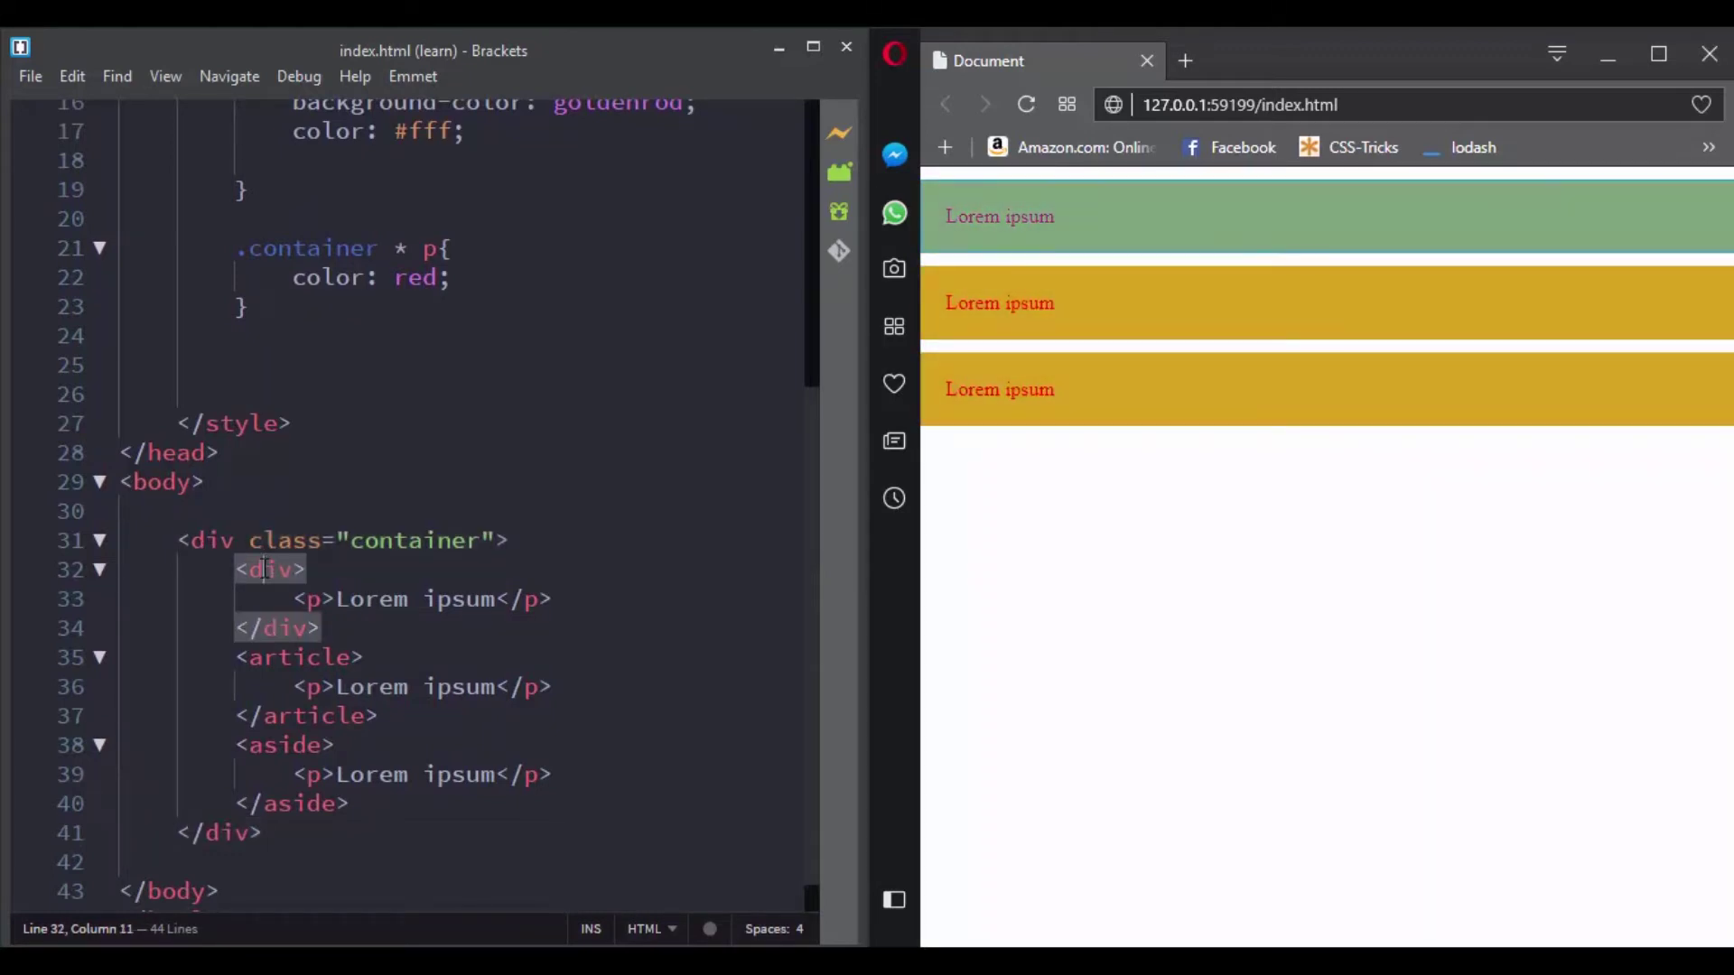
click(278, 658)
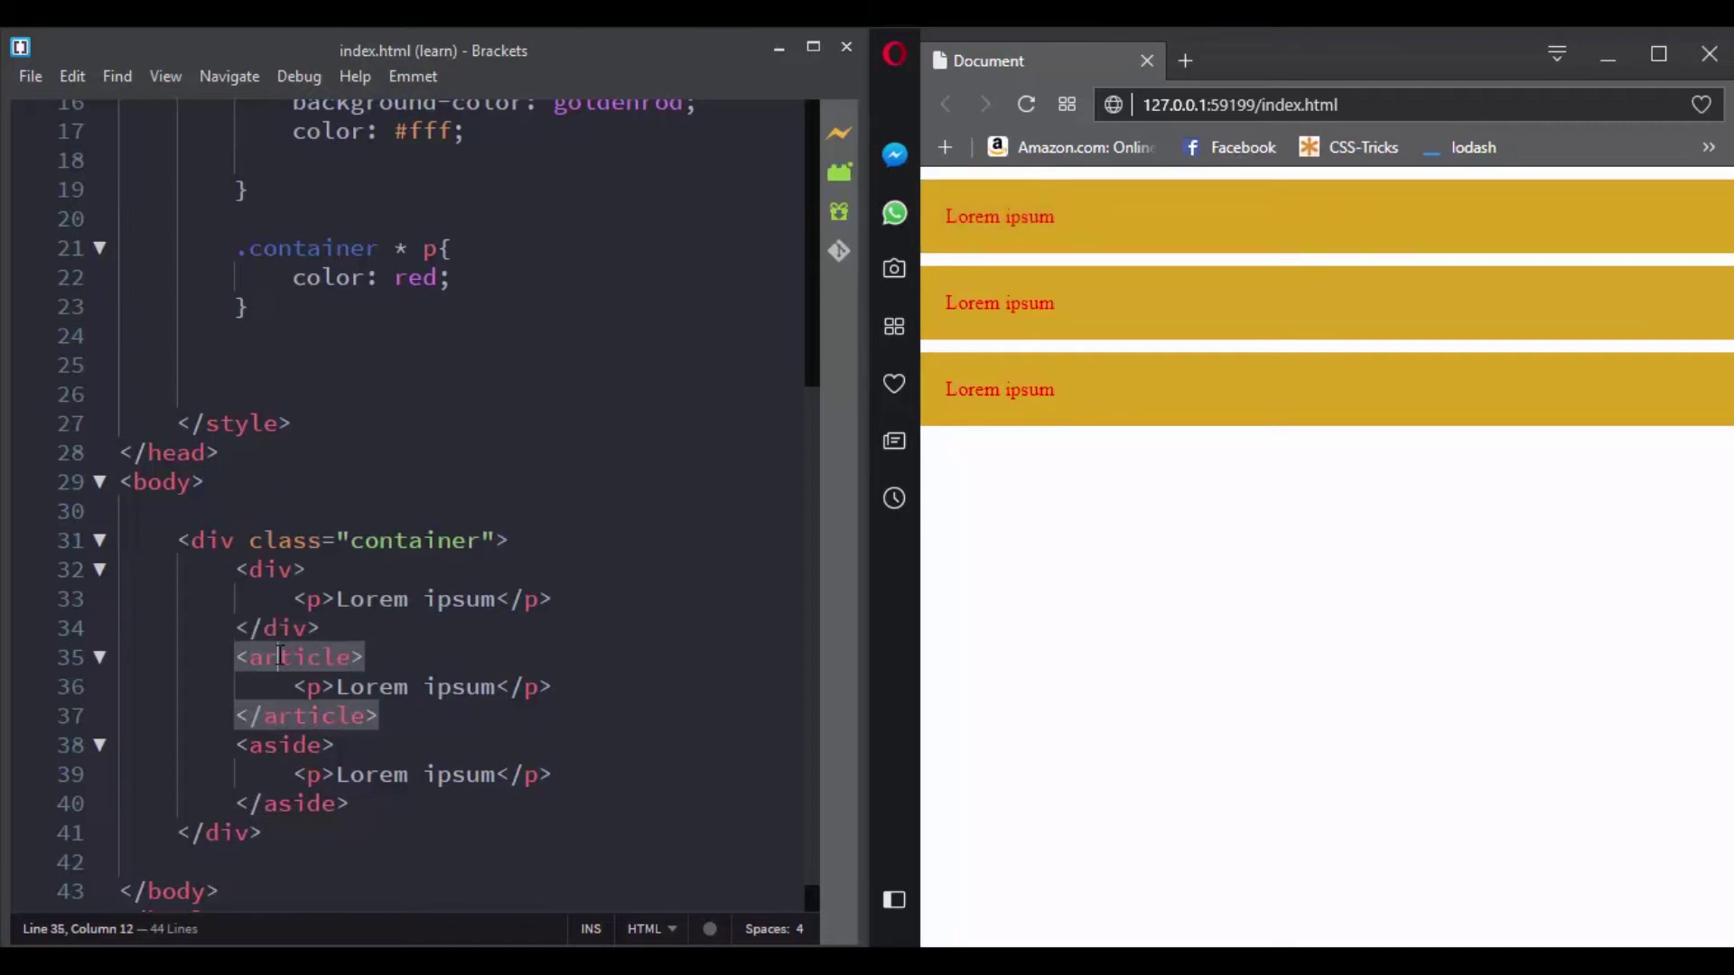
click(283, 747)
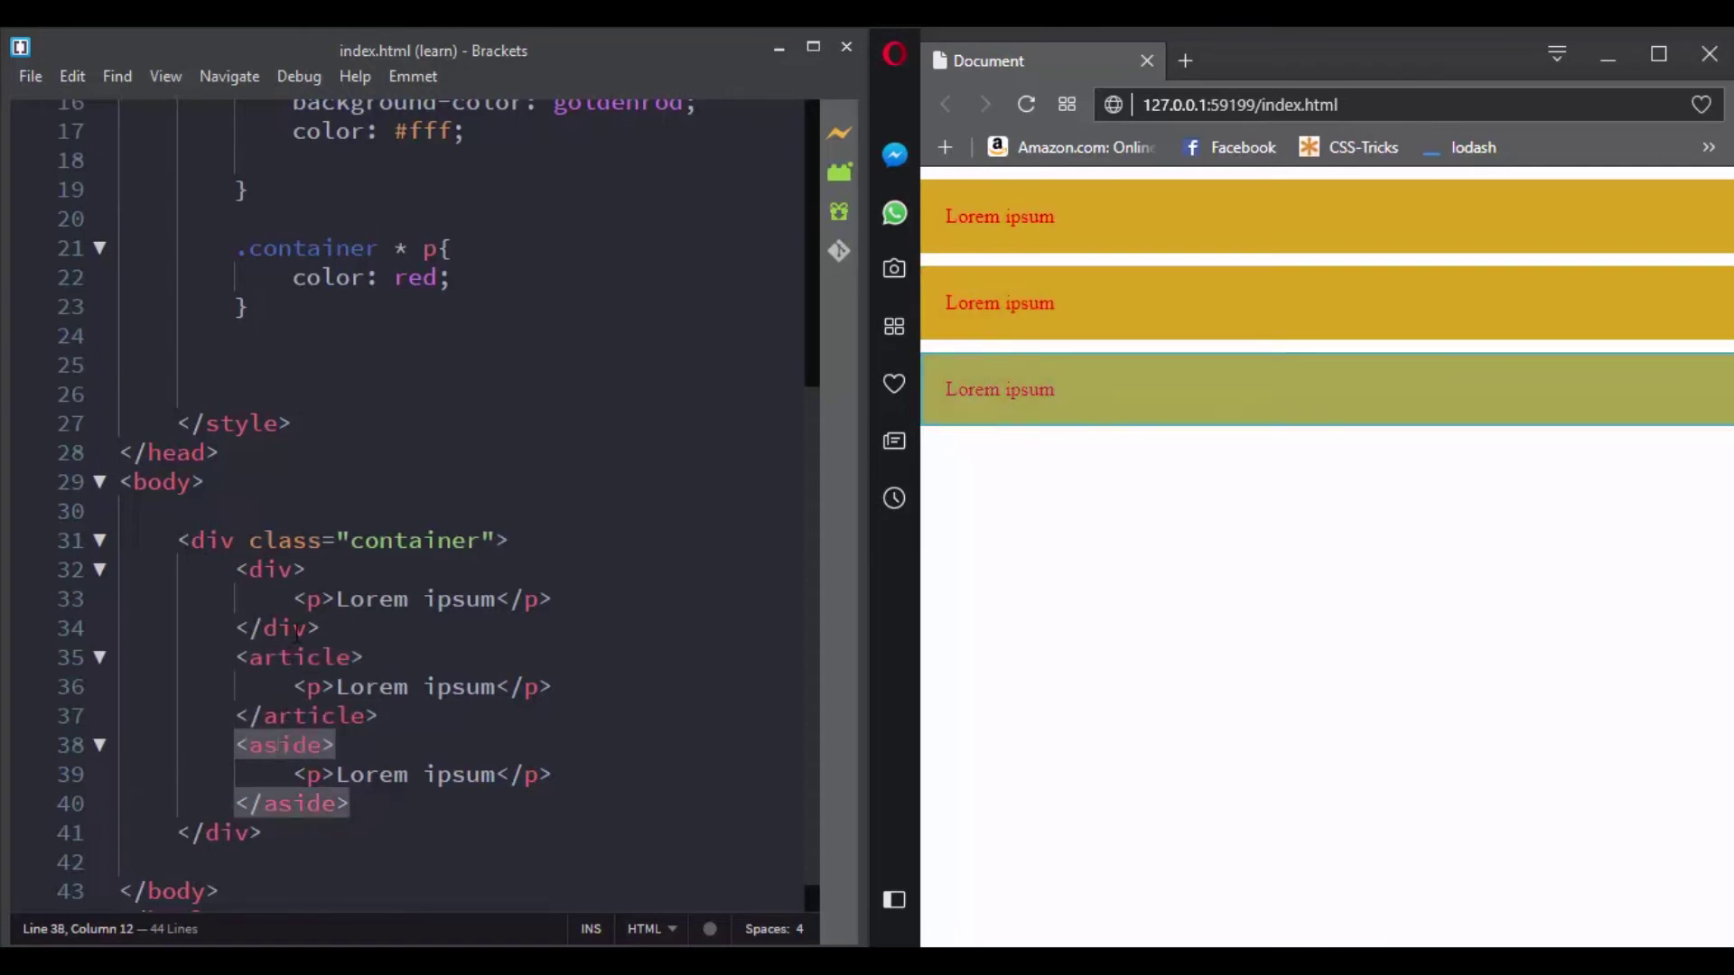
click(311, 598)
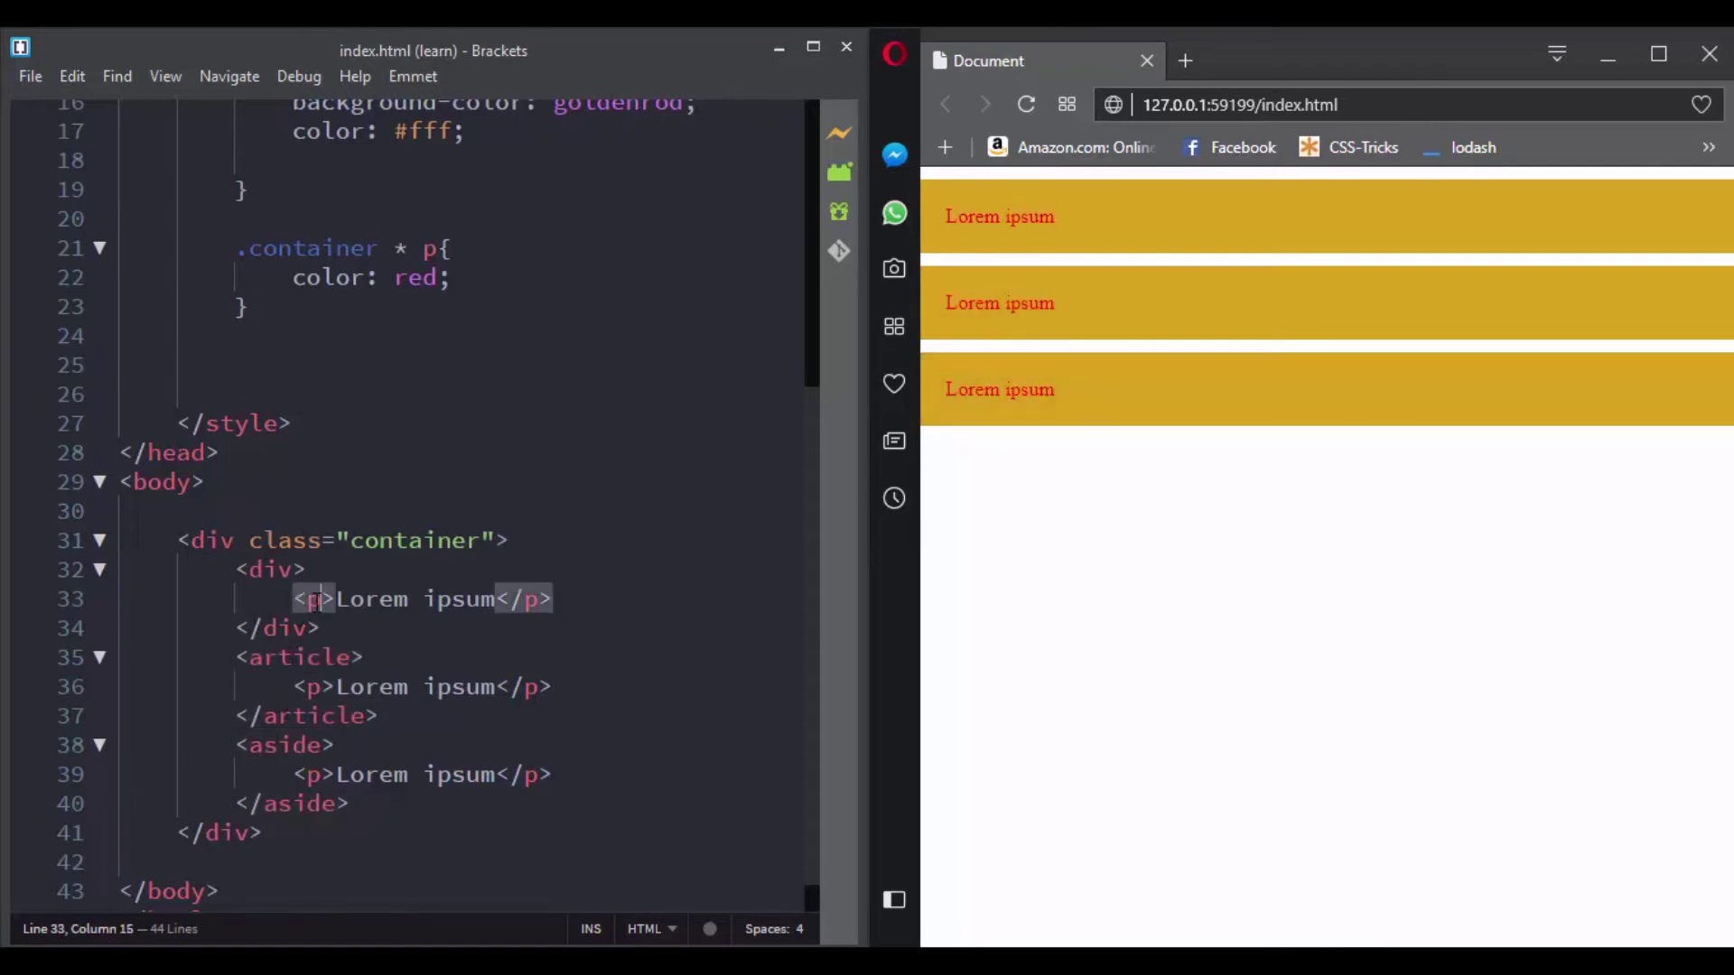
click(309, 687)
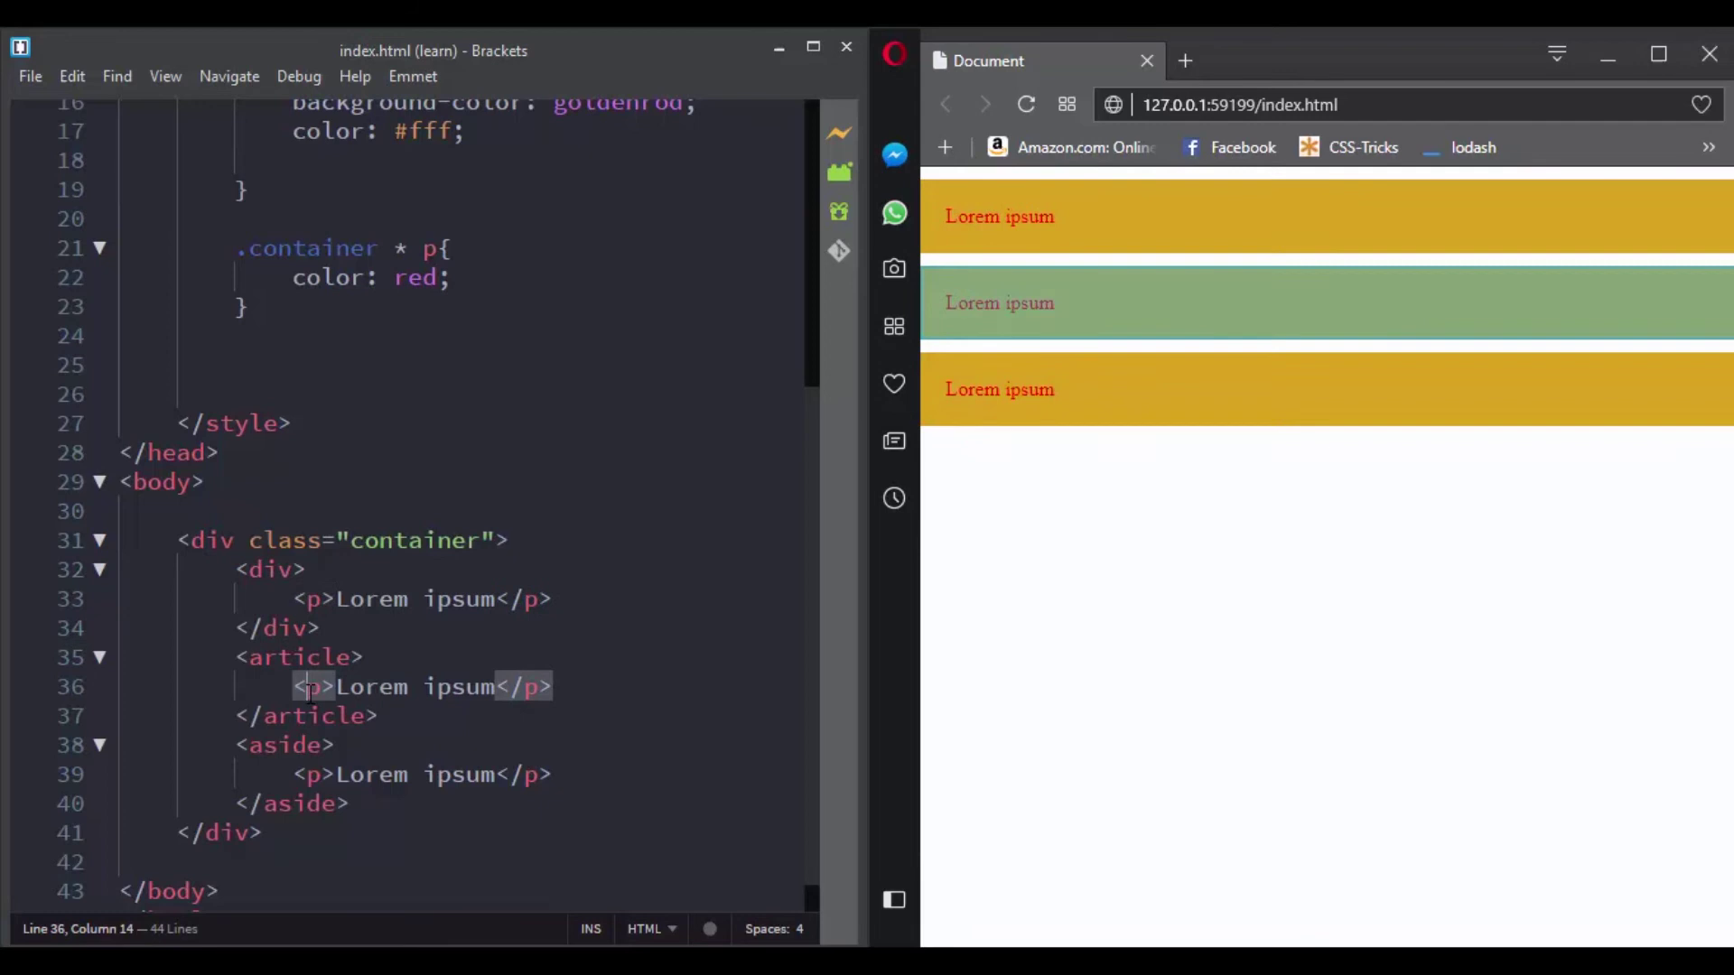
click(311, 774)
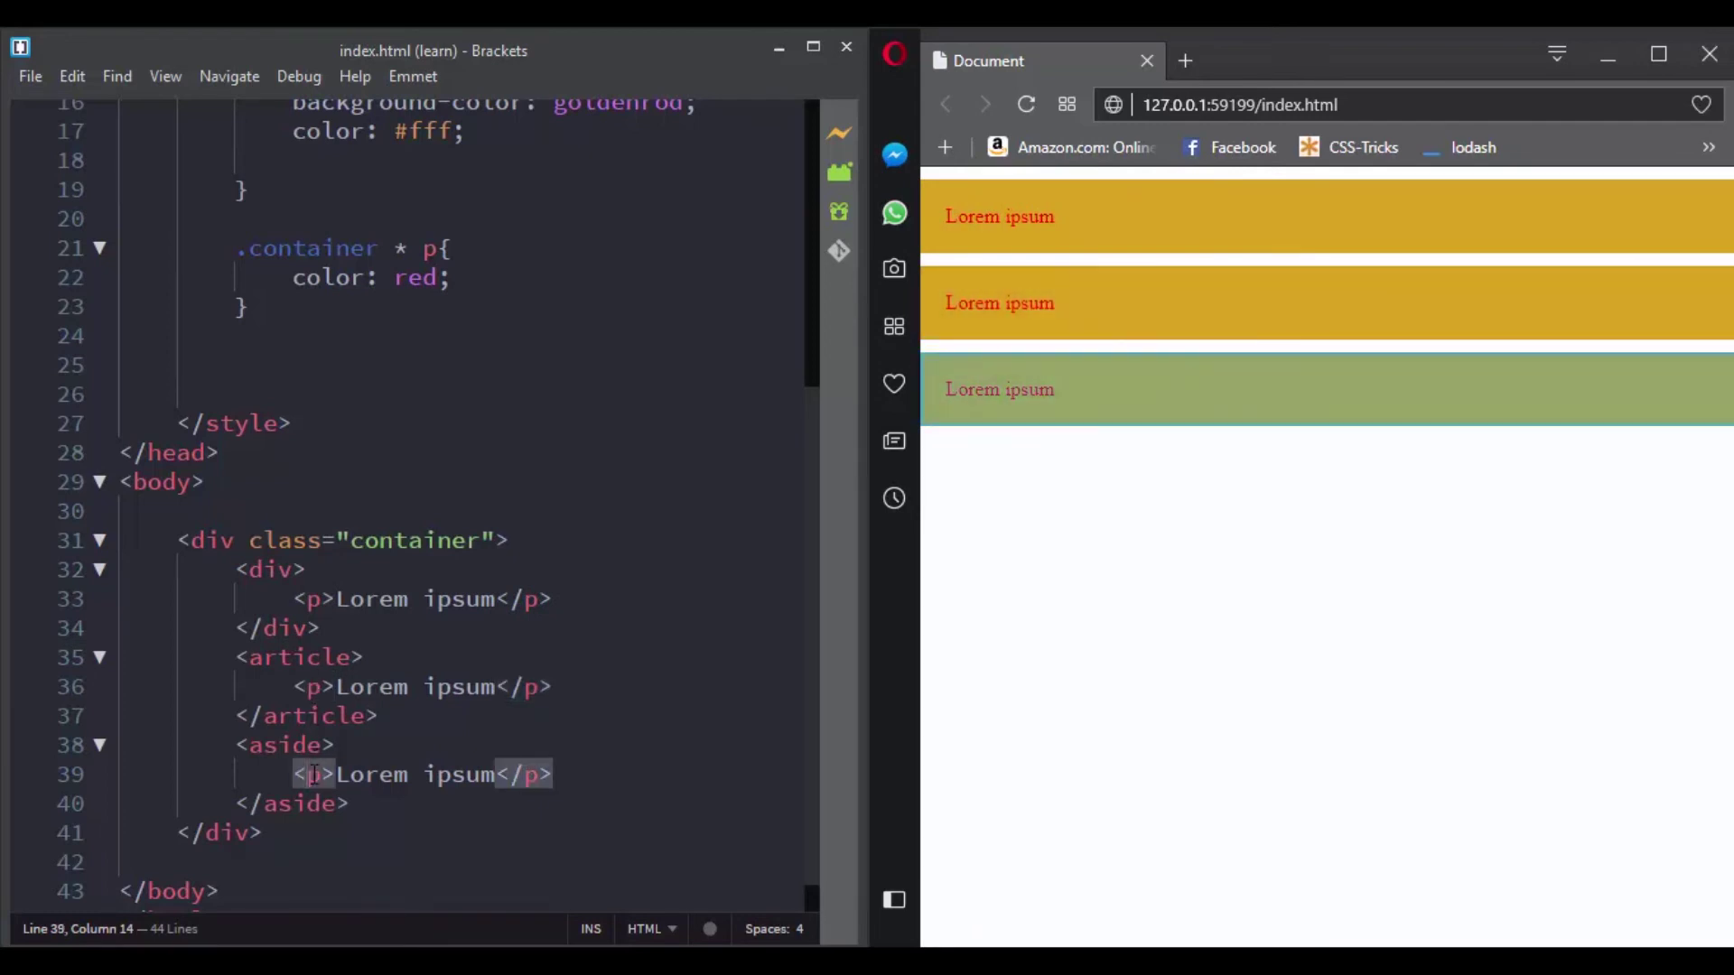